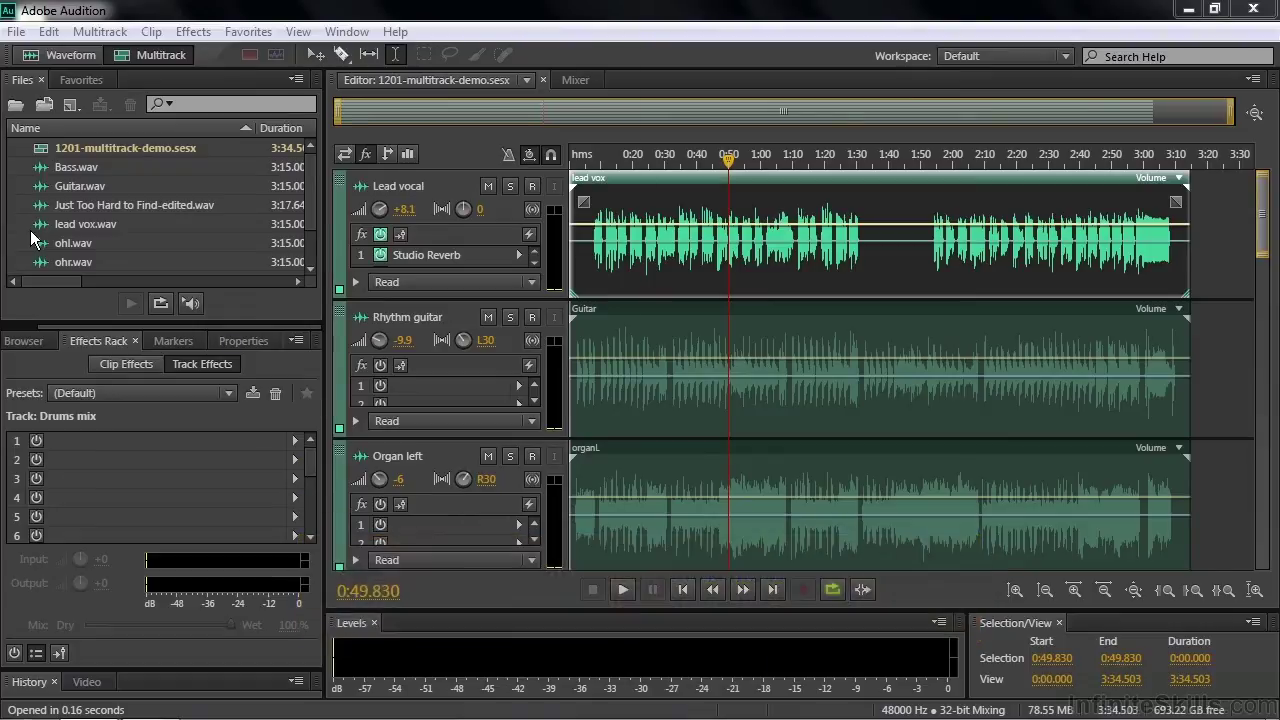
Step: Browse the import dialog to the music > Just Too Hard to Find folder
key("ctrl+i")
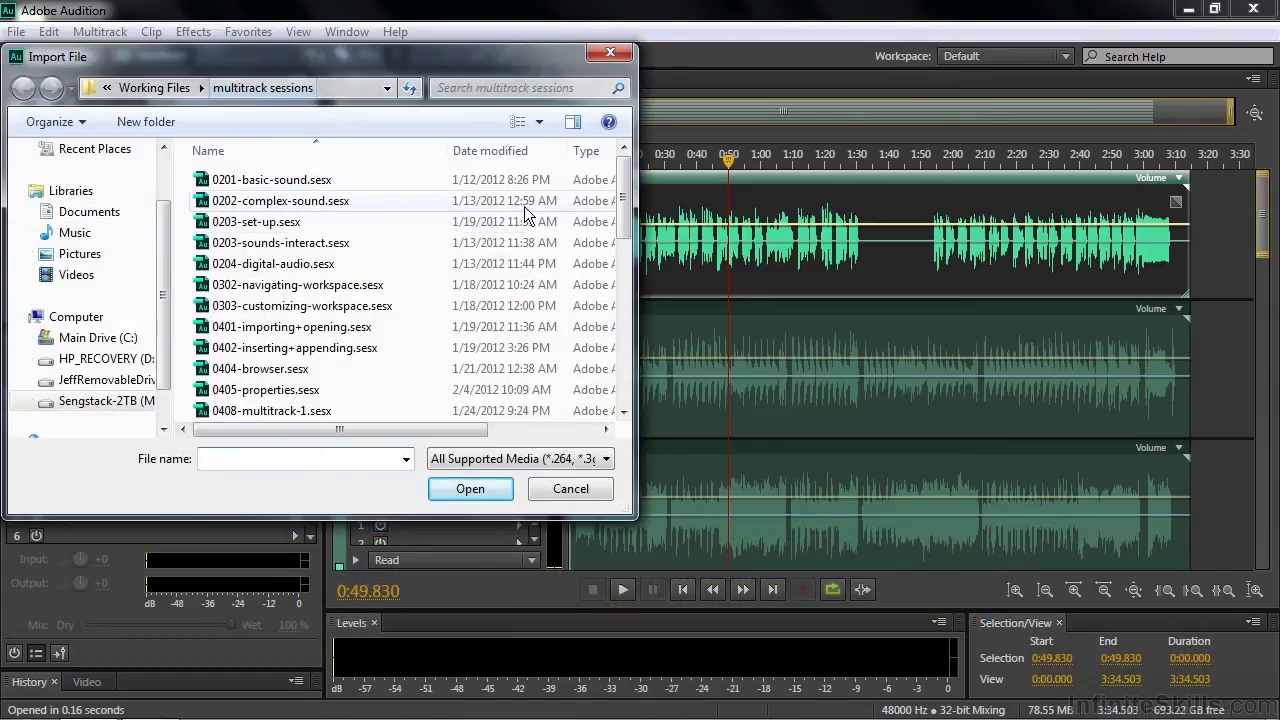
left_click_drag(628, 222, 628, 332)
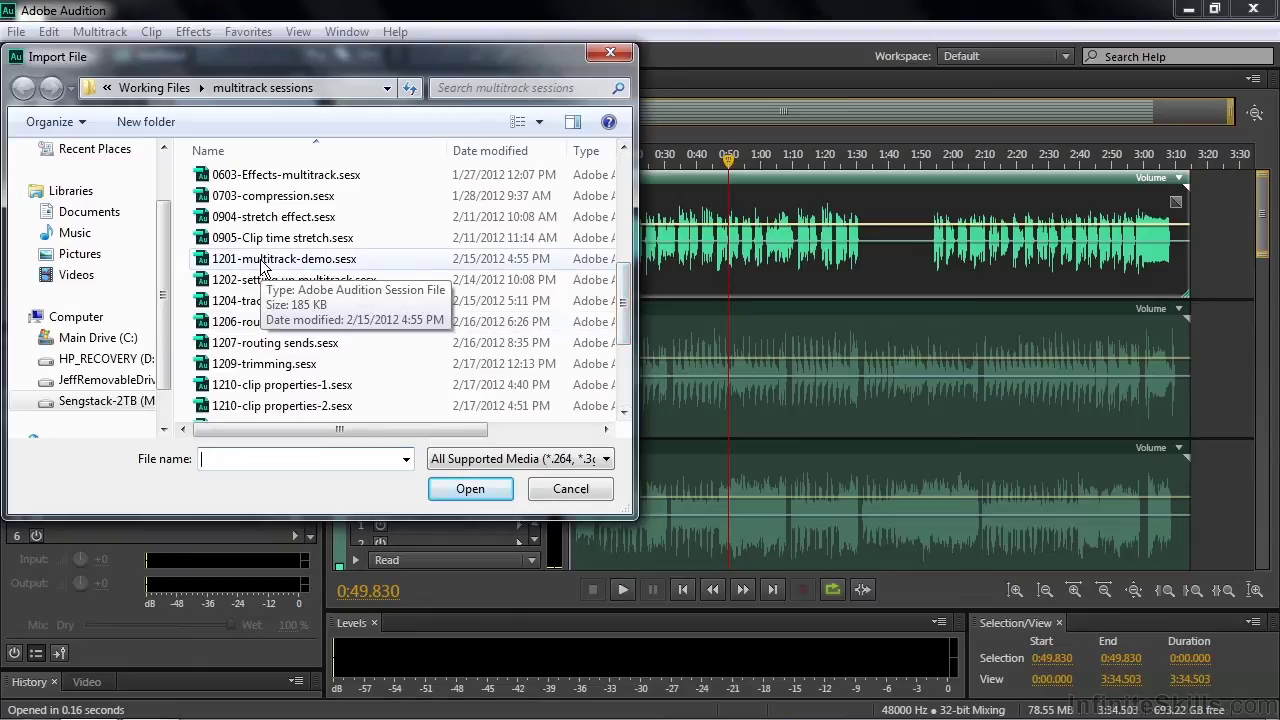
left_click(152, 88)
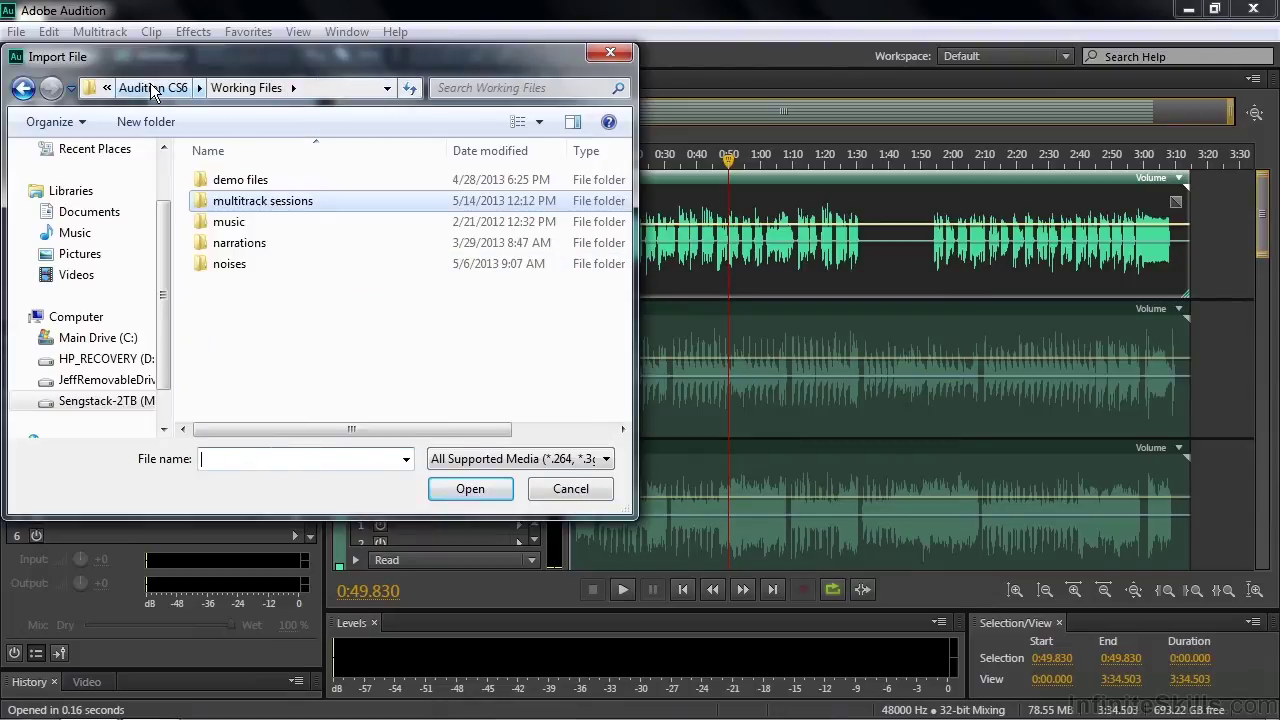
double_click(222, 224)
double_click(257, 201)
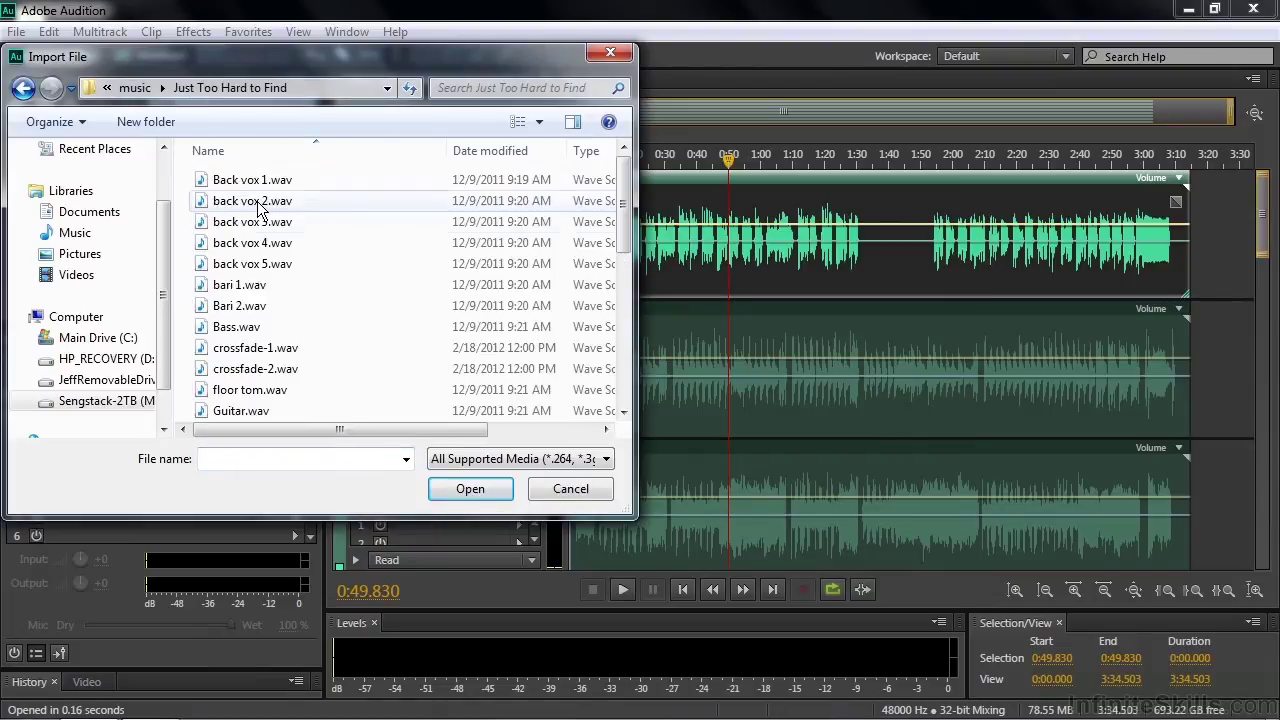
left_click_drag(624, 222, 626, 287)
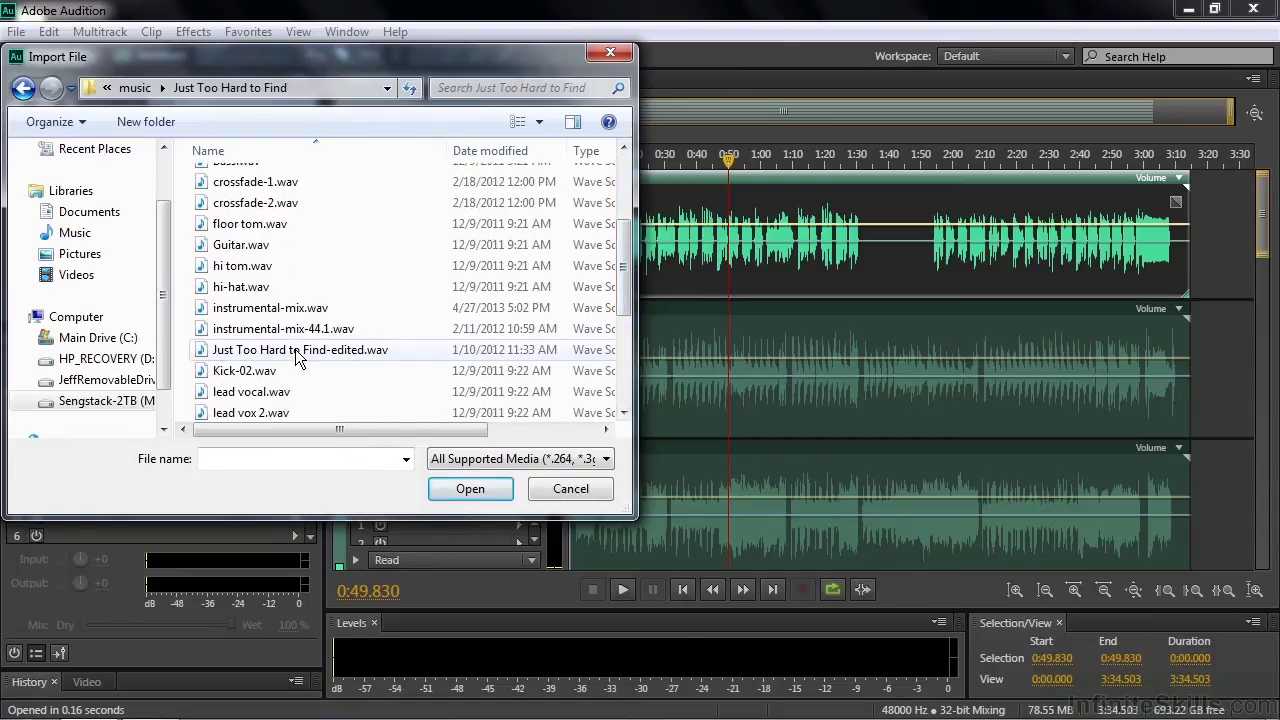
Step: Cancel the import without adding files and open the Amplitude Statistics panel from Window
left_click(558, 489)
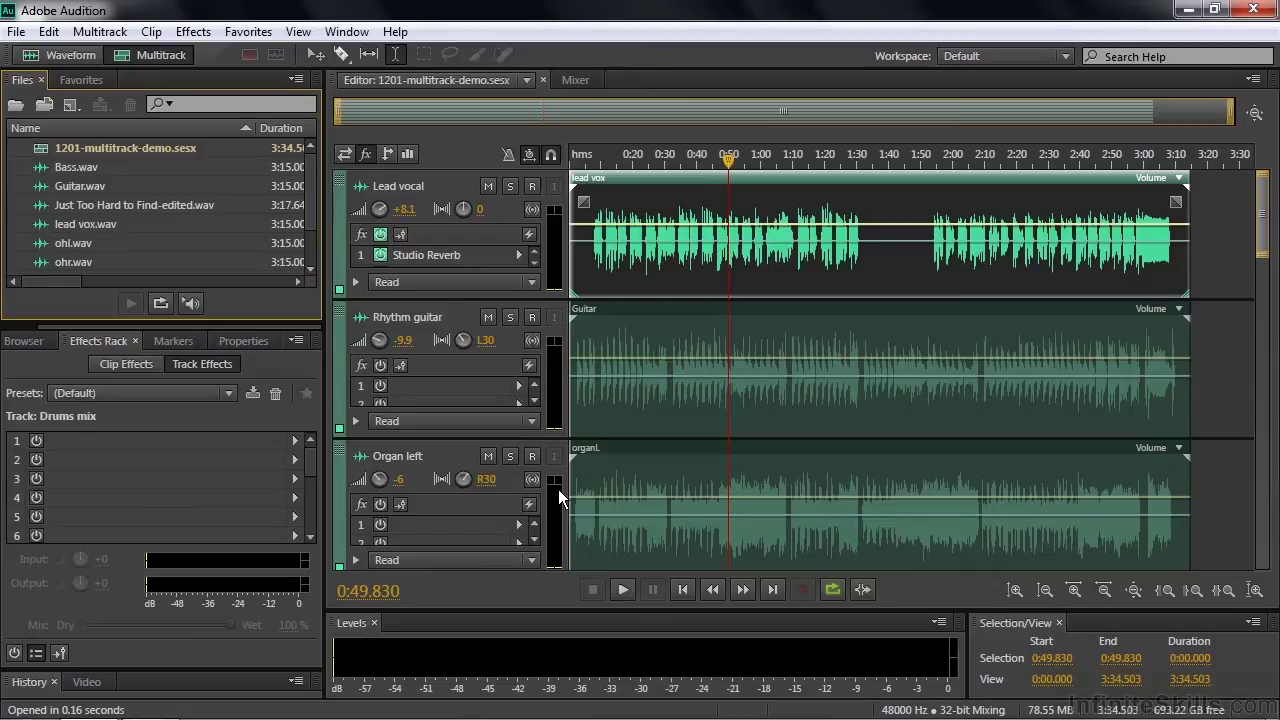
left_click(347, 31)
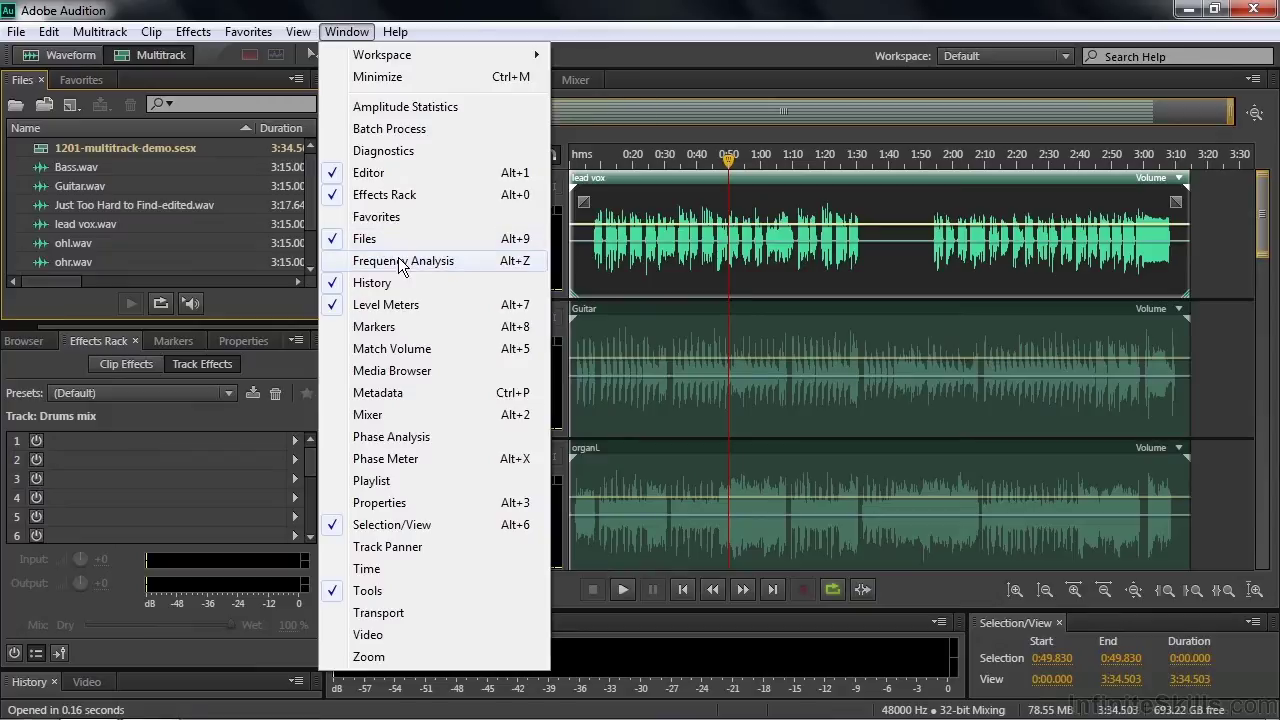
left_click(390, 107)
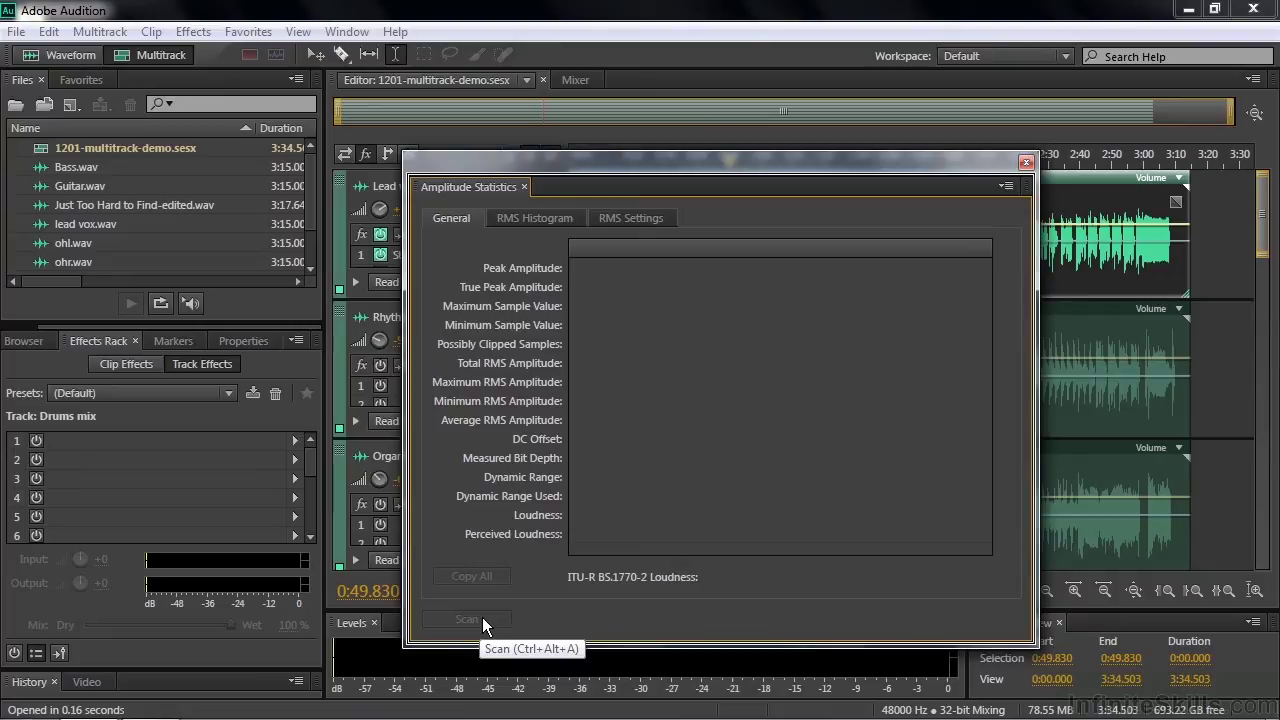
Step: Open Just Too Hard to Find-edited.wav and scan it: 0.00 dB peaks, -9.05 LUFS, many clipped samples
double_click(66, 204)
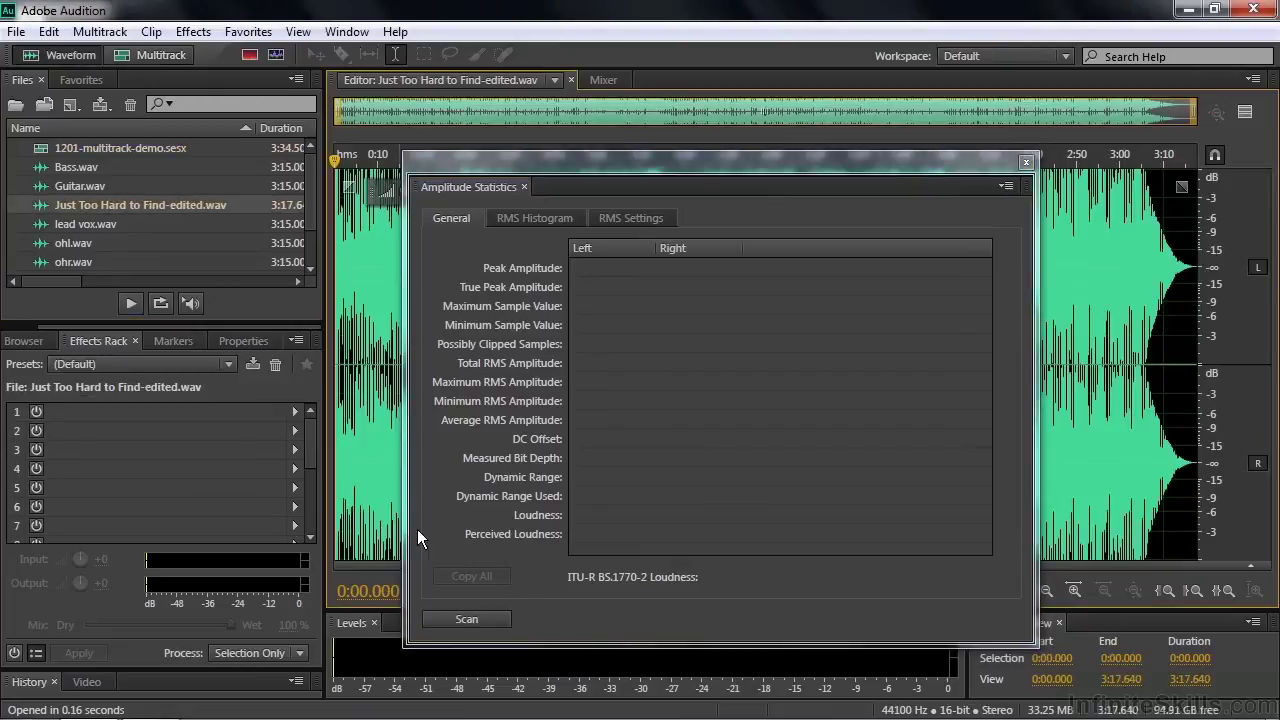
left_click(463, 618)
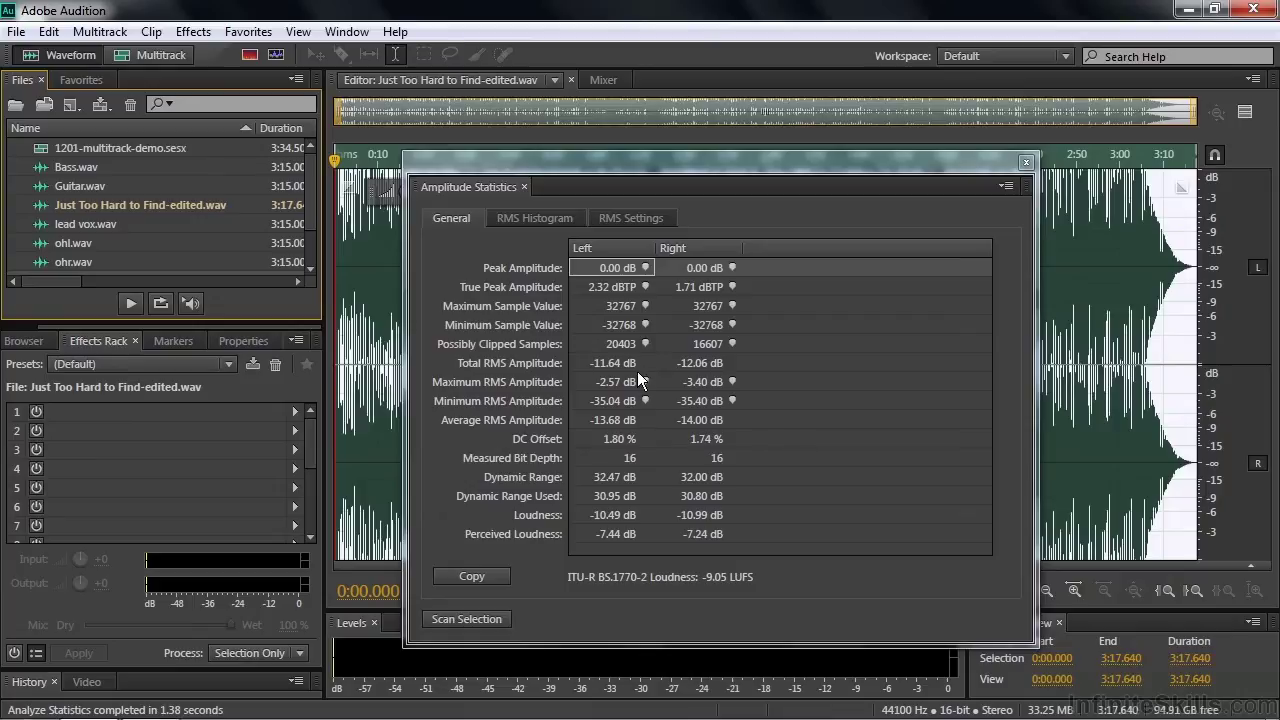
Step: Jump the playhead to the left channel's true peak at 0:00.329
left_click(645, 287)
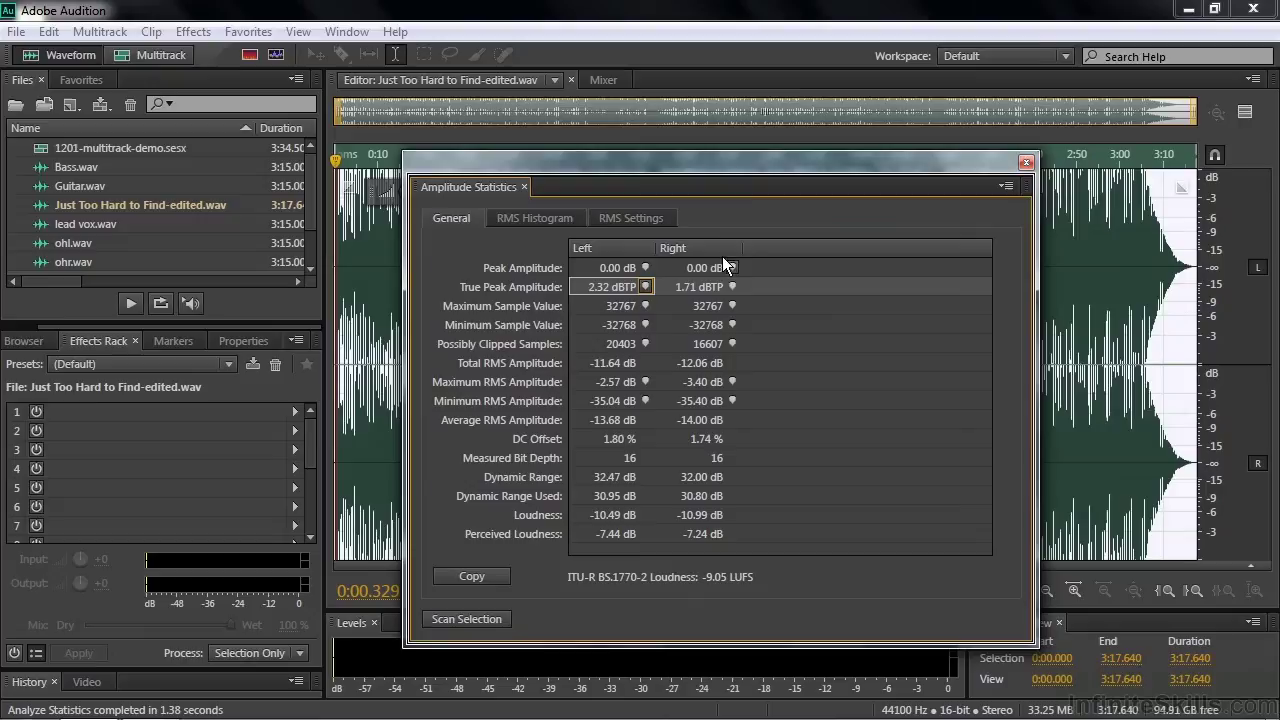
Step: Apply -0.1 dB gain to the whole file and rescan, giving -0.10 dB peaks and zero clipped samples
left_click_drag(754, 165, 758, 257)
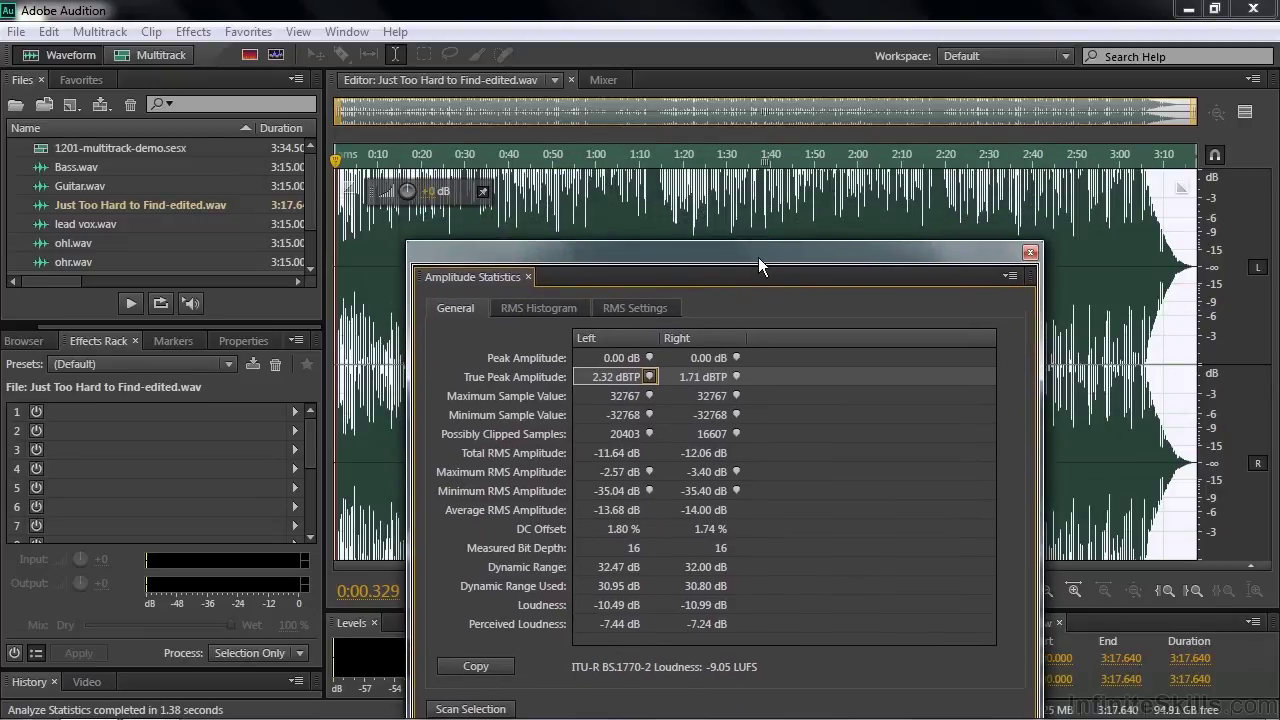
left_click(435, 192)
type("-")
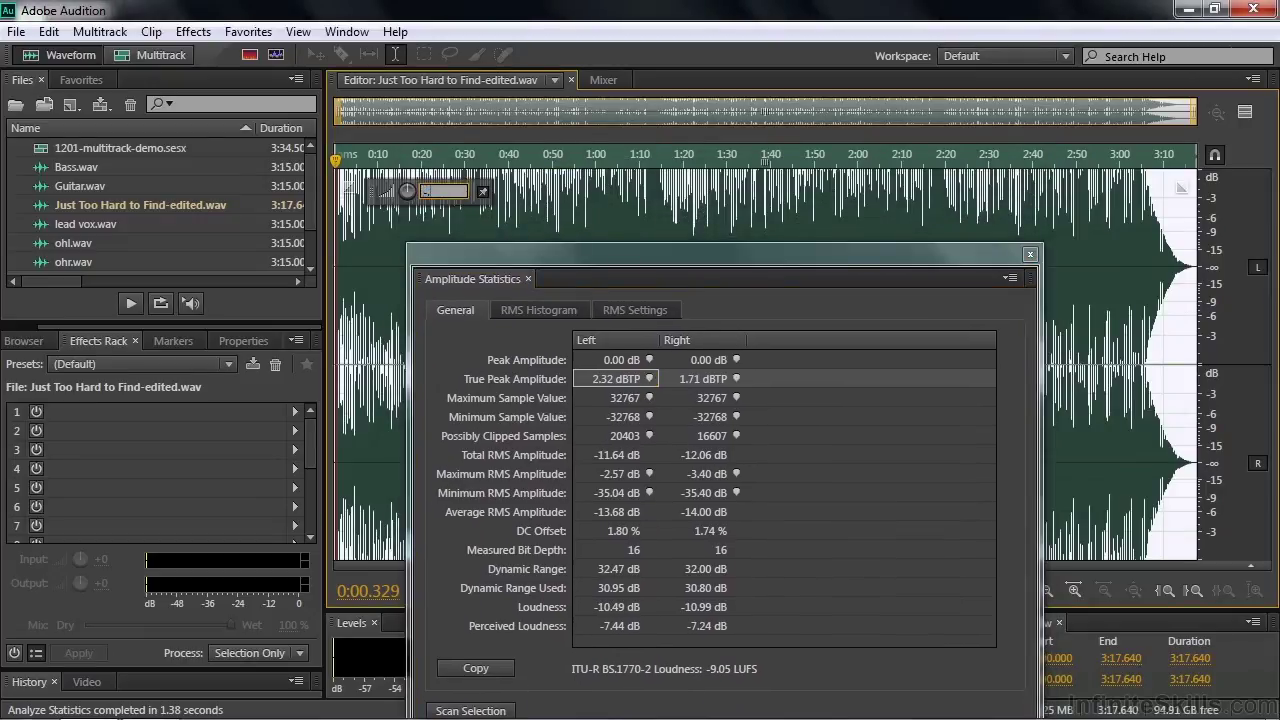
type(".1")
key("Return")
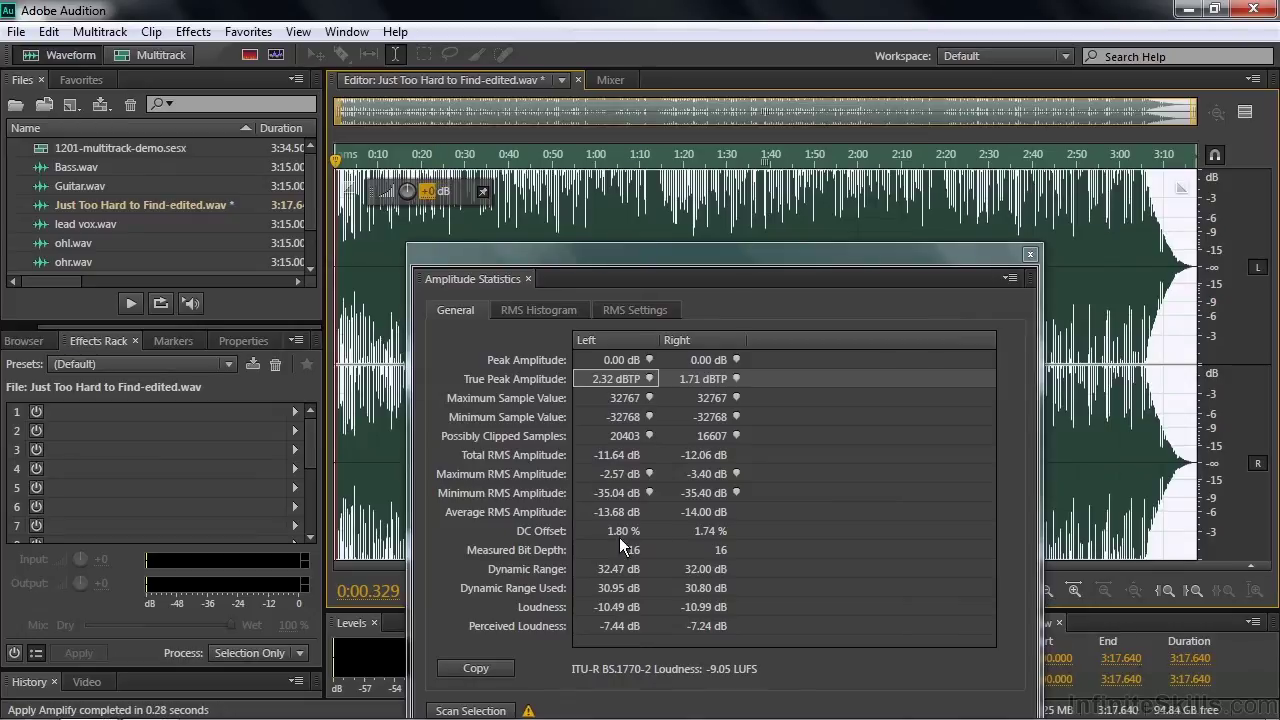
left_click_drag(744, 250, 717, 133)
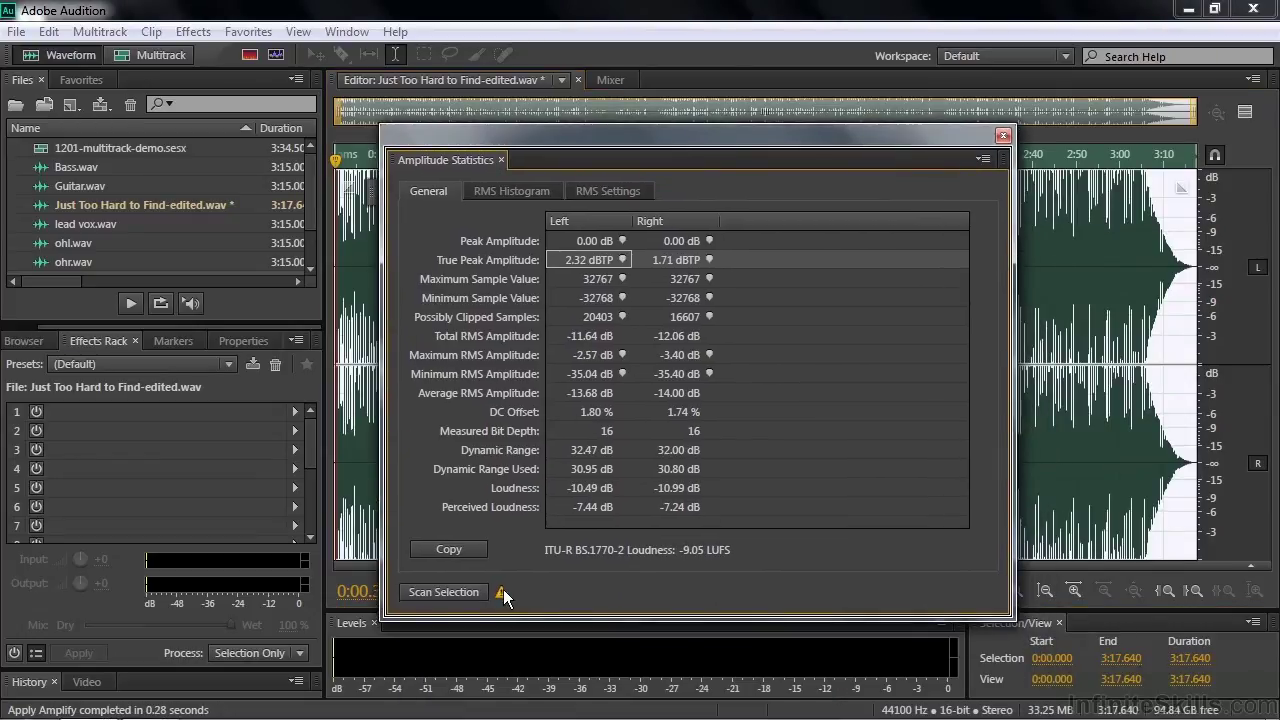
mouse_move(503, 592)
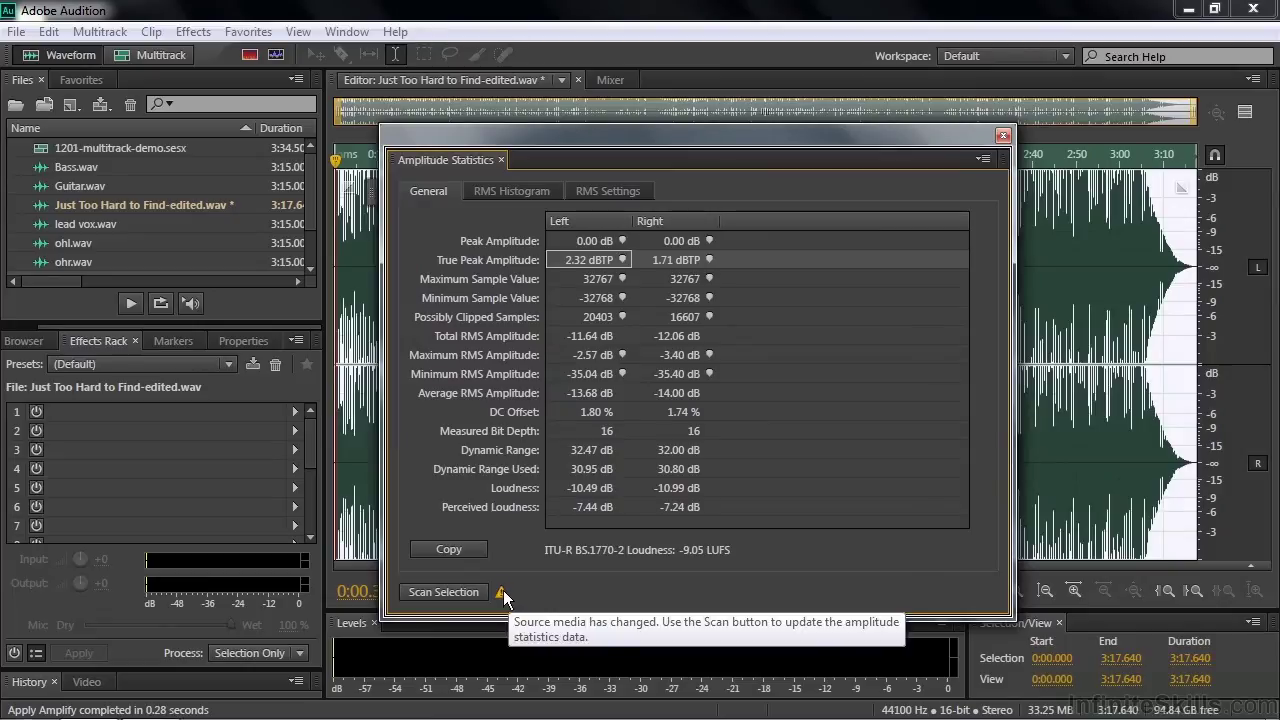
left_click(459, 594)
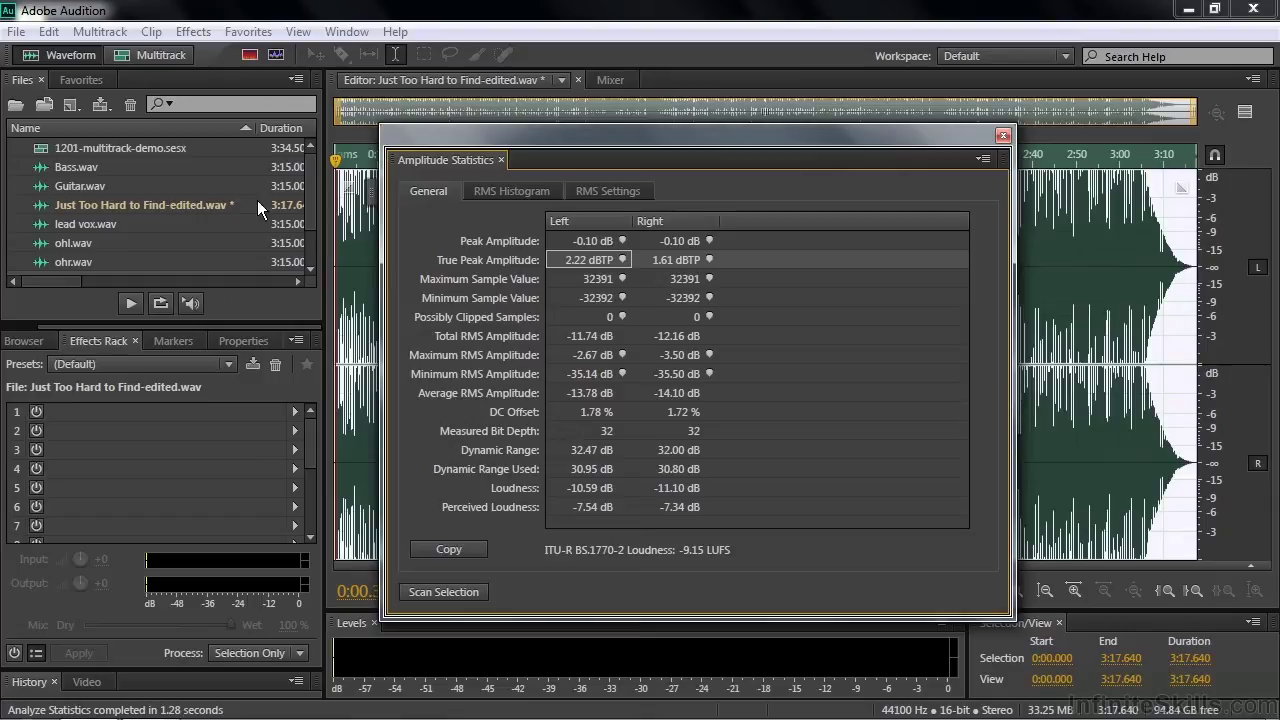
Step: Apply Repair DC Offset from Favorites and rescan, showing 0.00 % DC offset on both channels
left_click(246, 32)
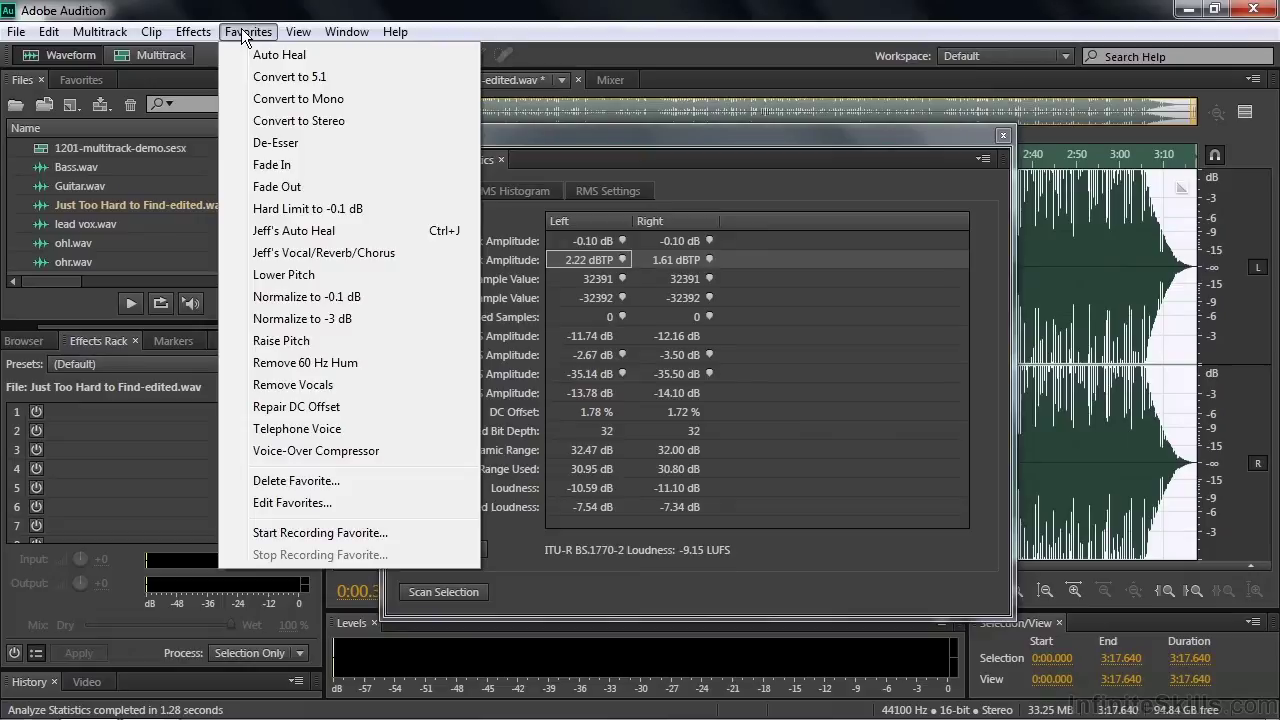
left_click(295, 407)
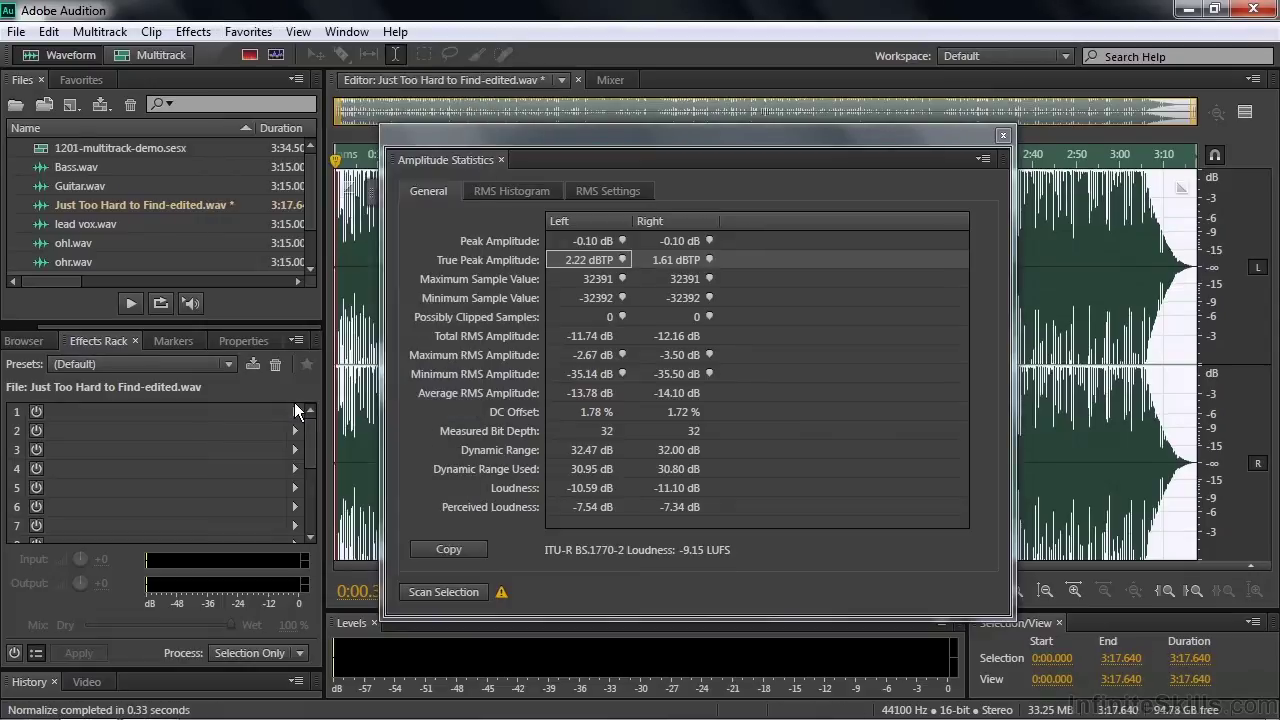
left_click(433, 585)
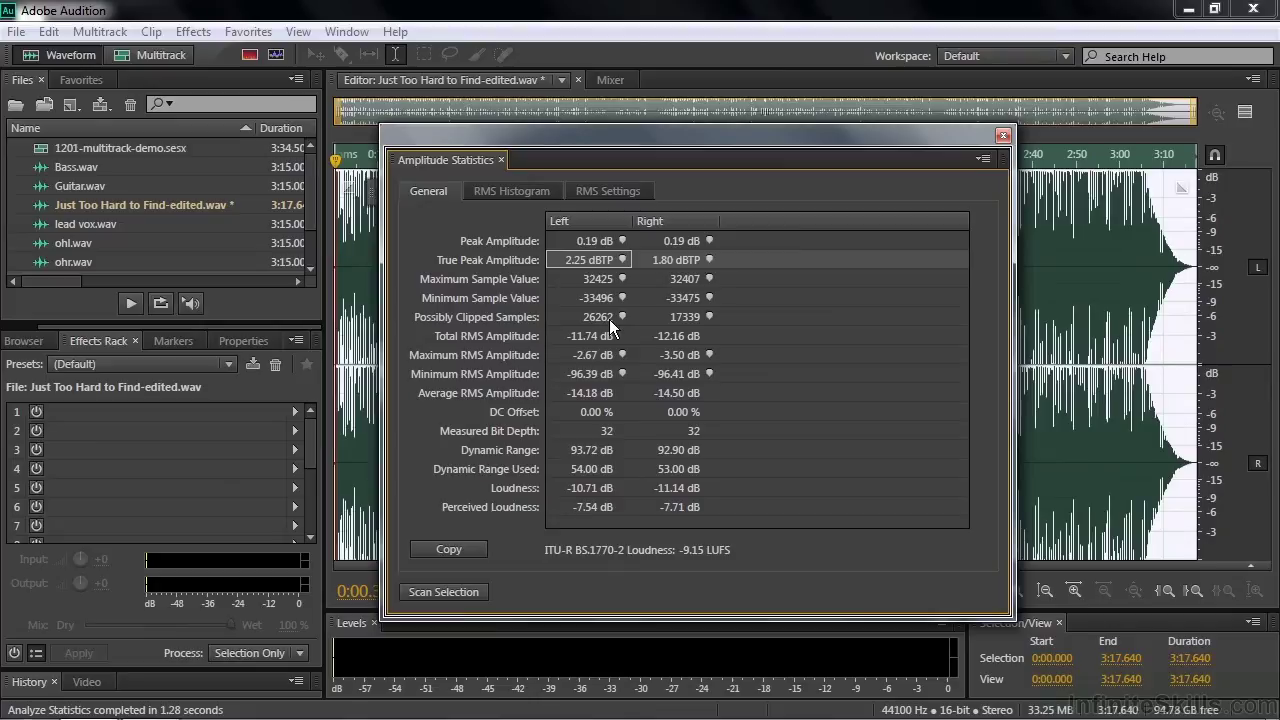
Step: View the left channel's RMS histogram, then return to the General statistics table
left_click(510, 186)
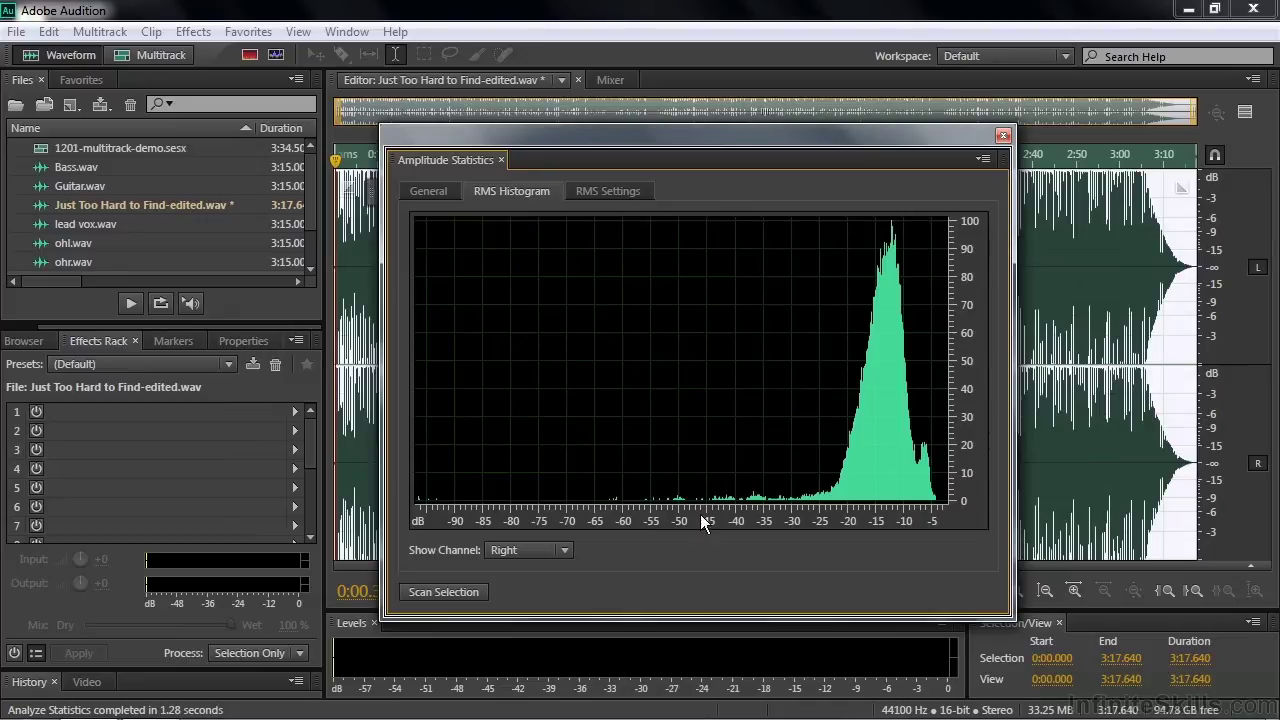
left_click(564, 548)
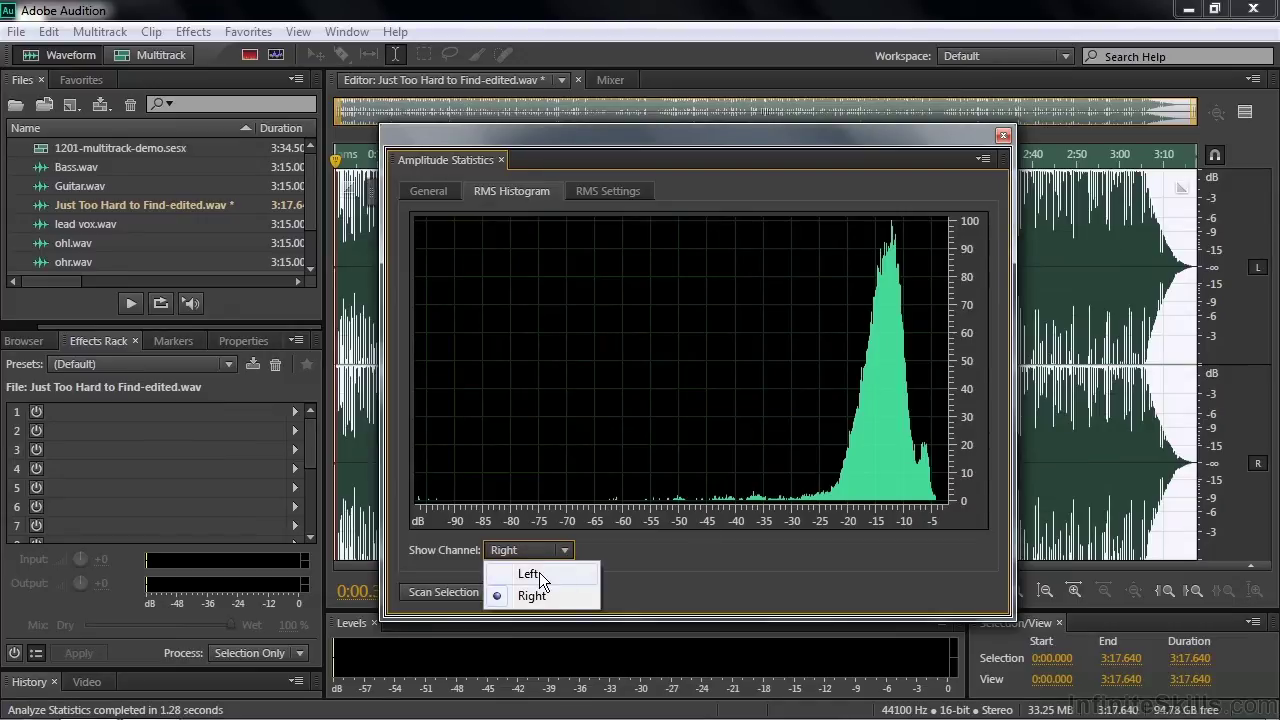
left_click(539, 574)
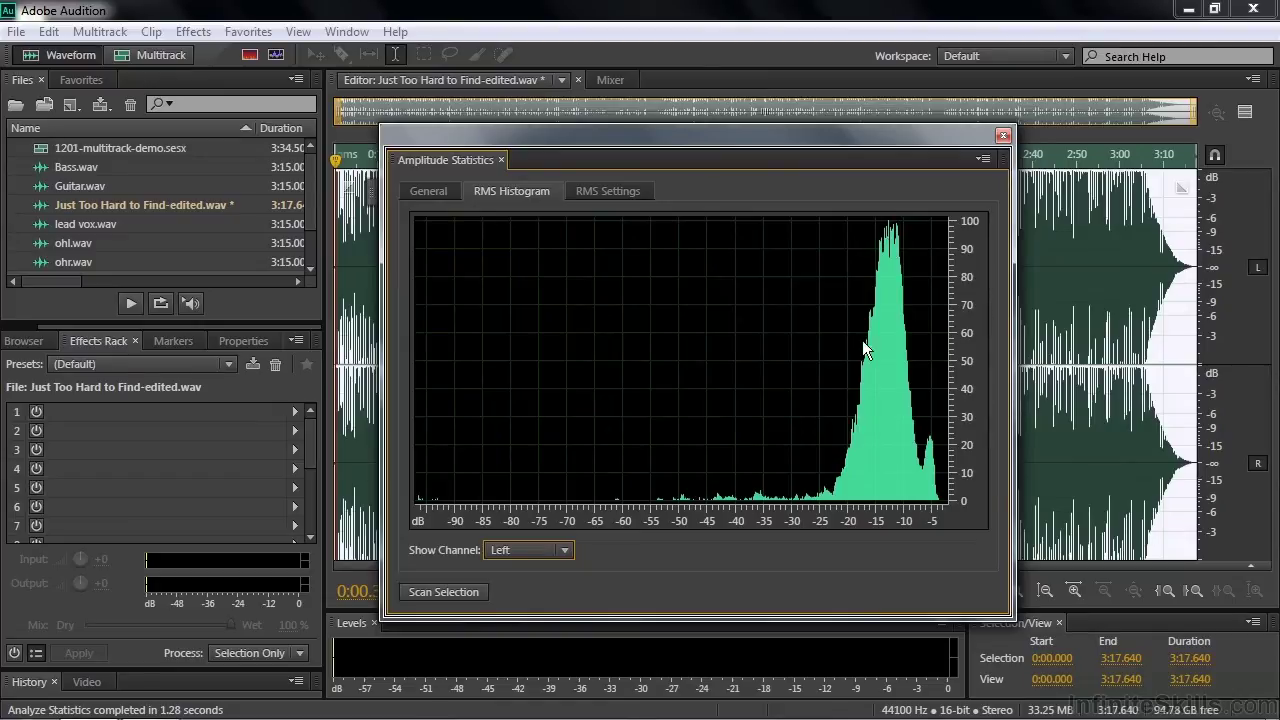
left_click(411, 195)
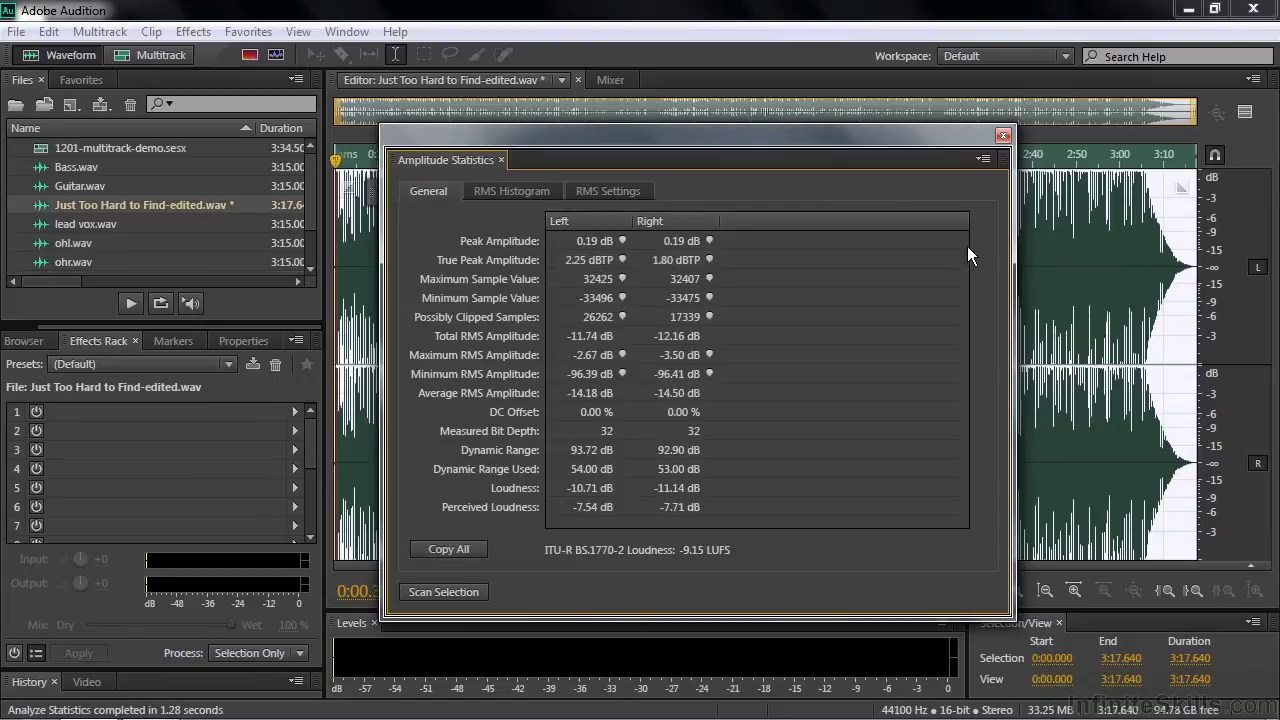
Step: Close Amplitude Statistics, open Frequency Analysis over the waveform, and briefly play to plot the spectrum
left_click(1004, 135)
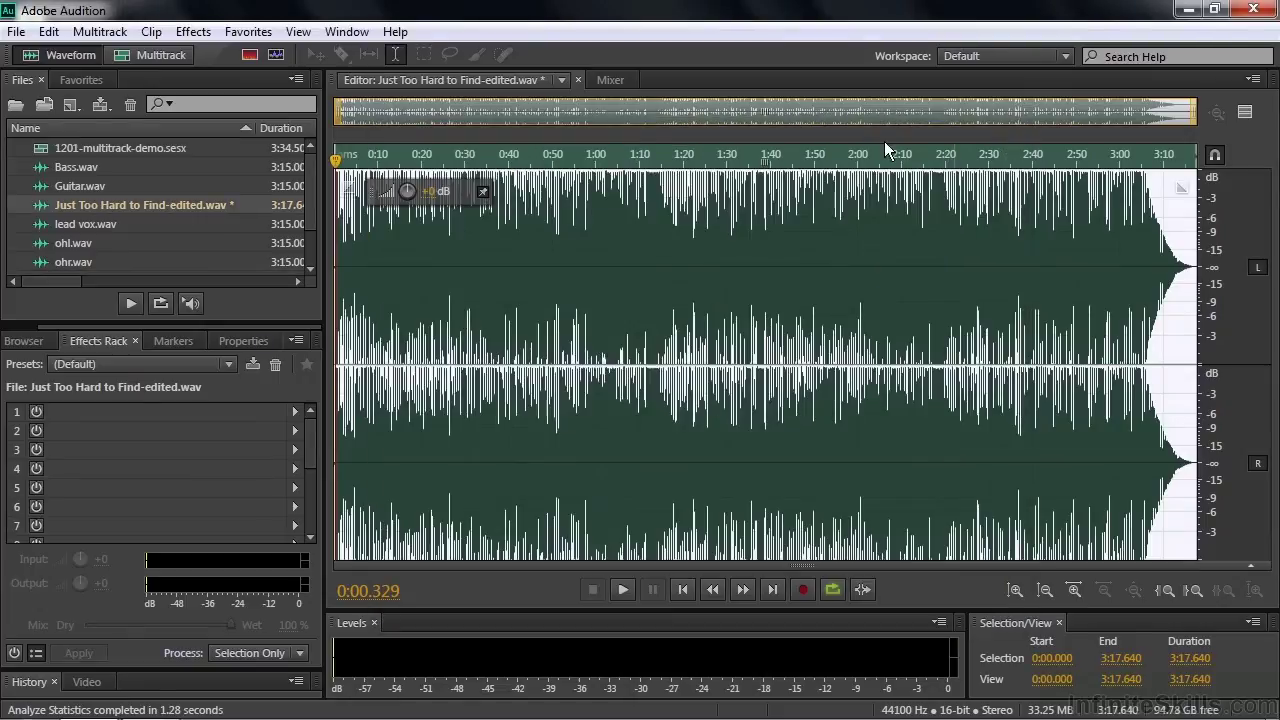
left_click(346, 32)
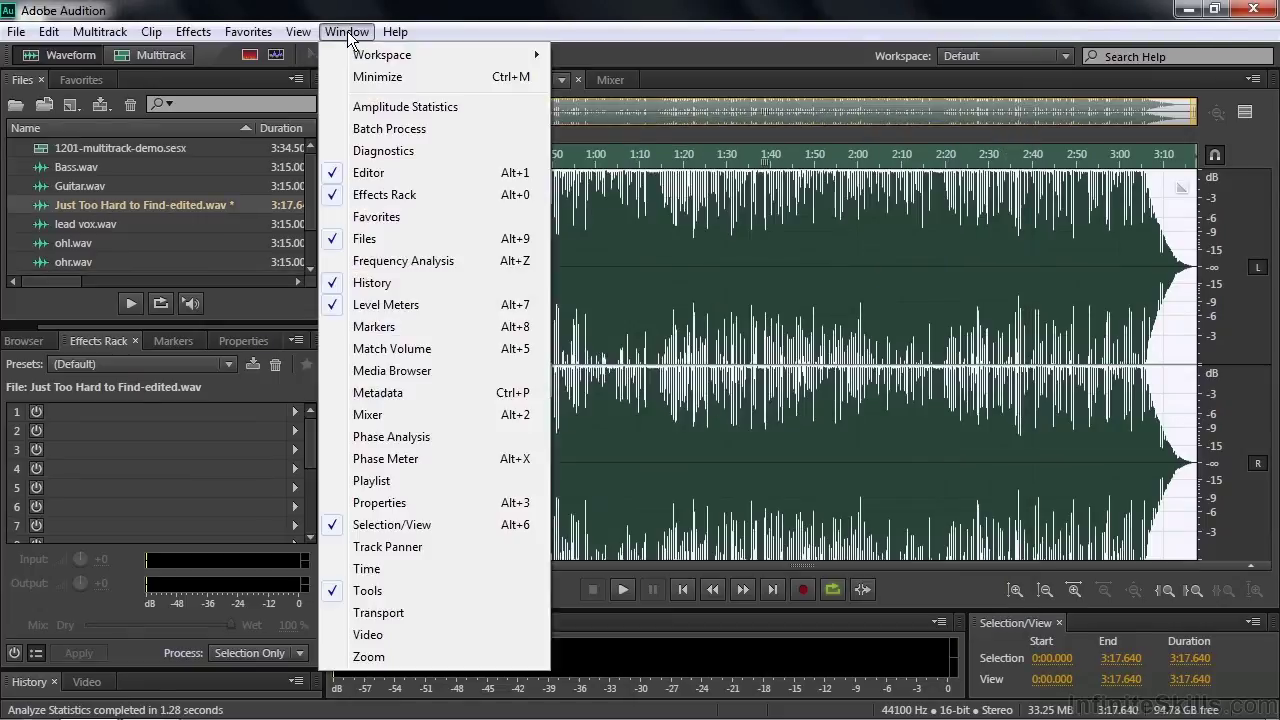
left_click(404, 261)
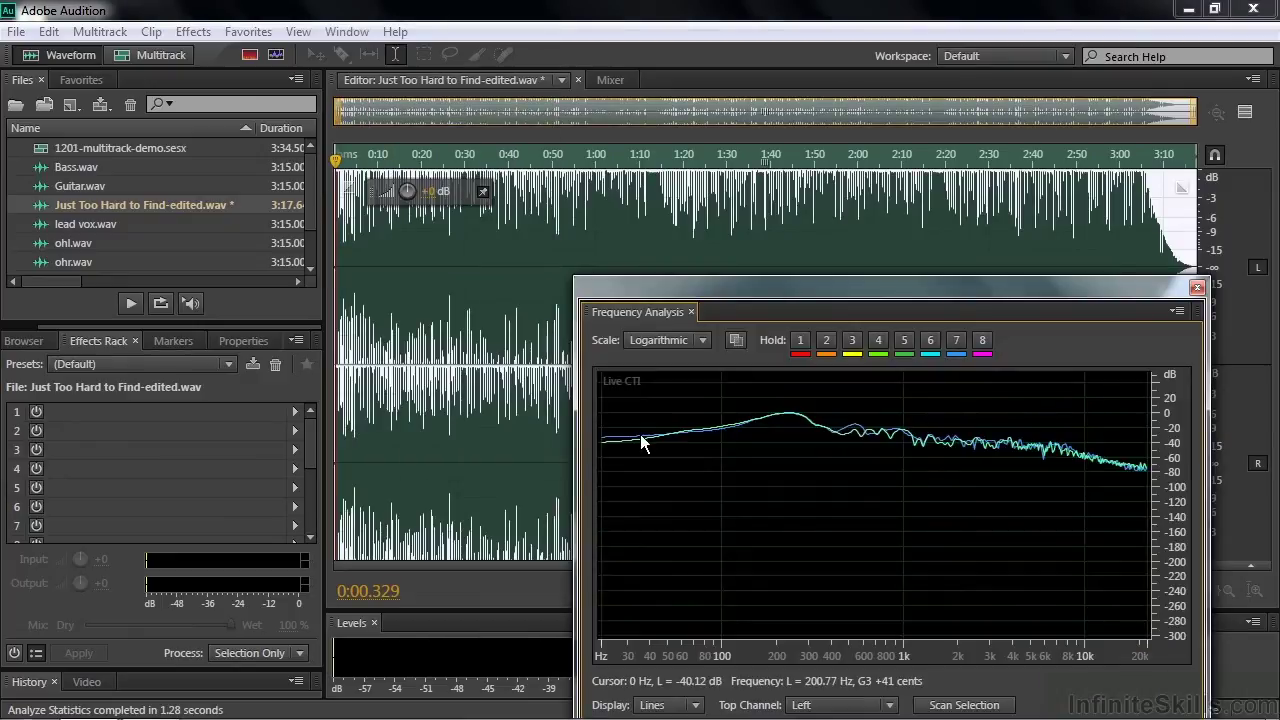
left_click_drag(778, 300, 643, 120)
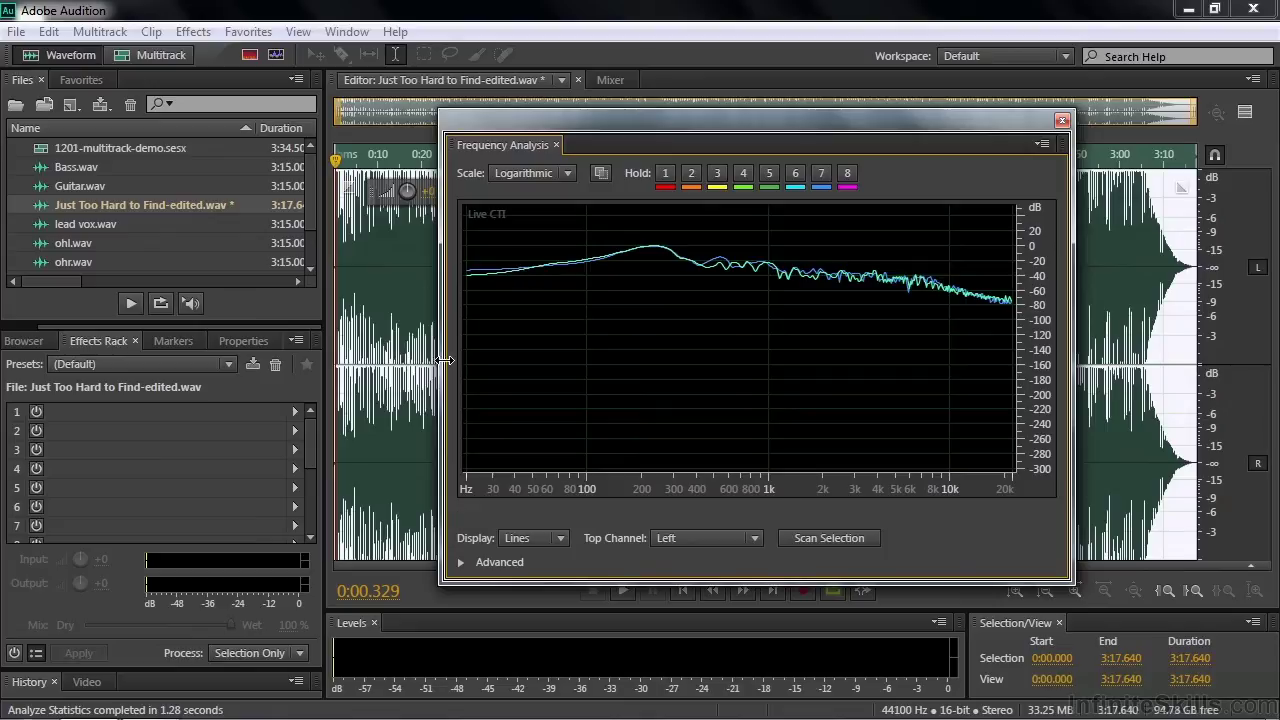
key("space")
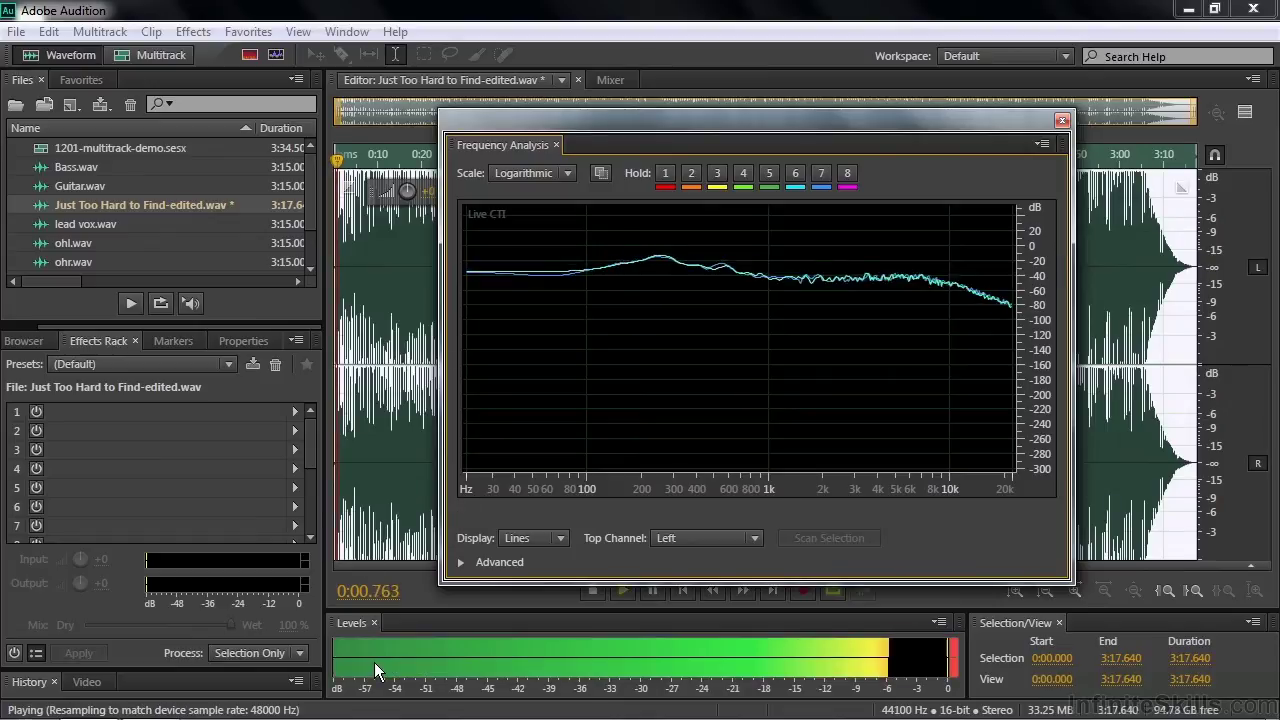
key("space")
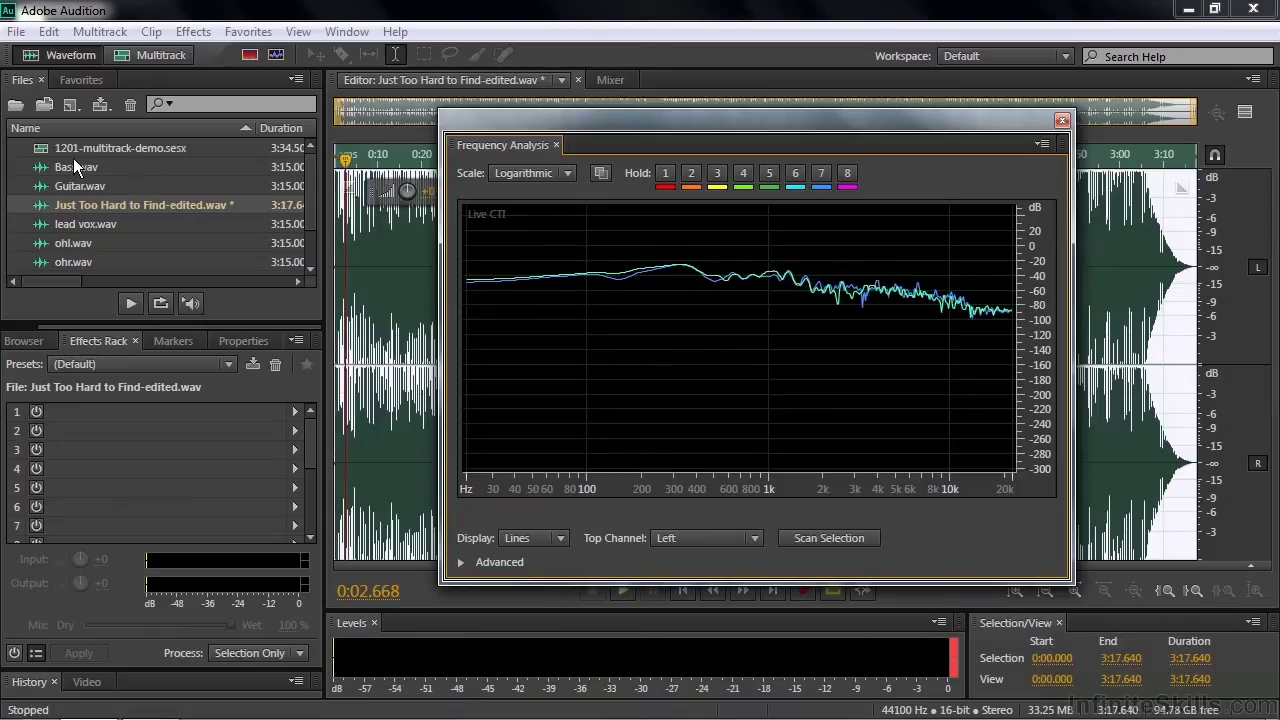
Step: Open the 1201-multitrack-demo.sesx session and briefly play the mix
double_click(44, 147)
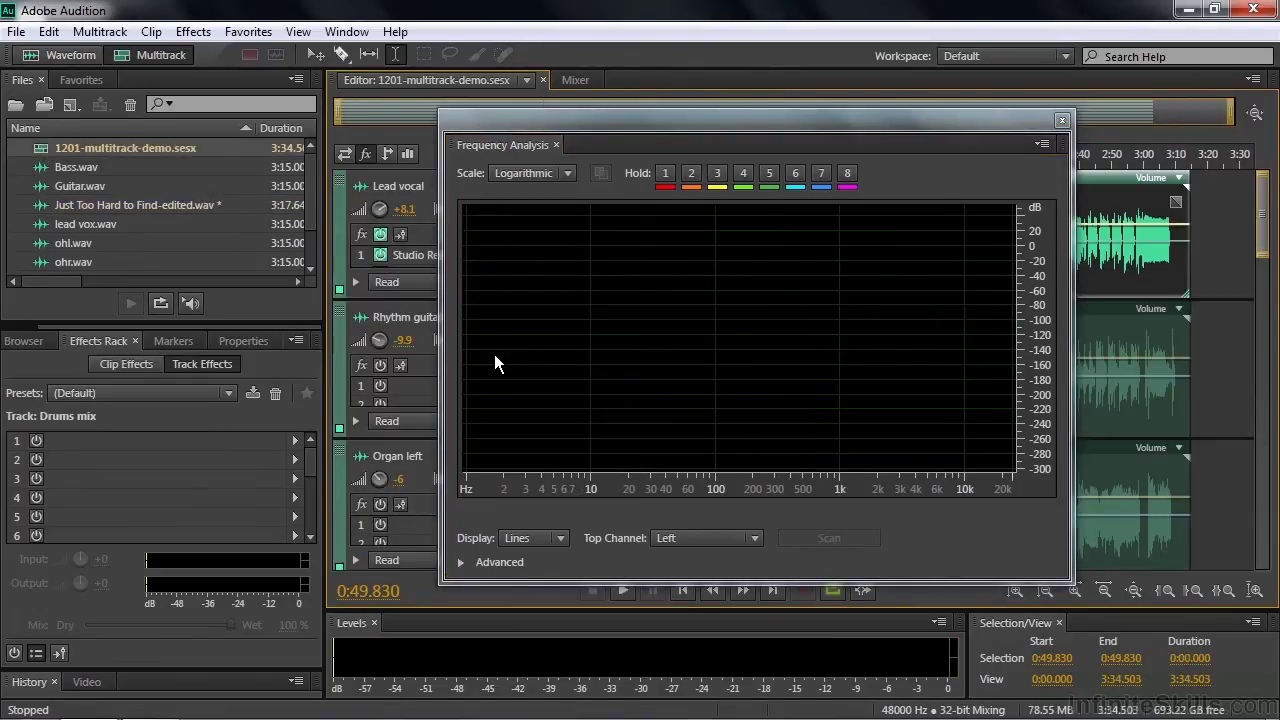
key("space")
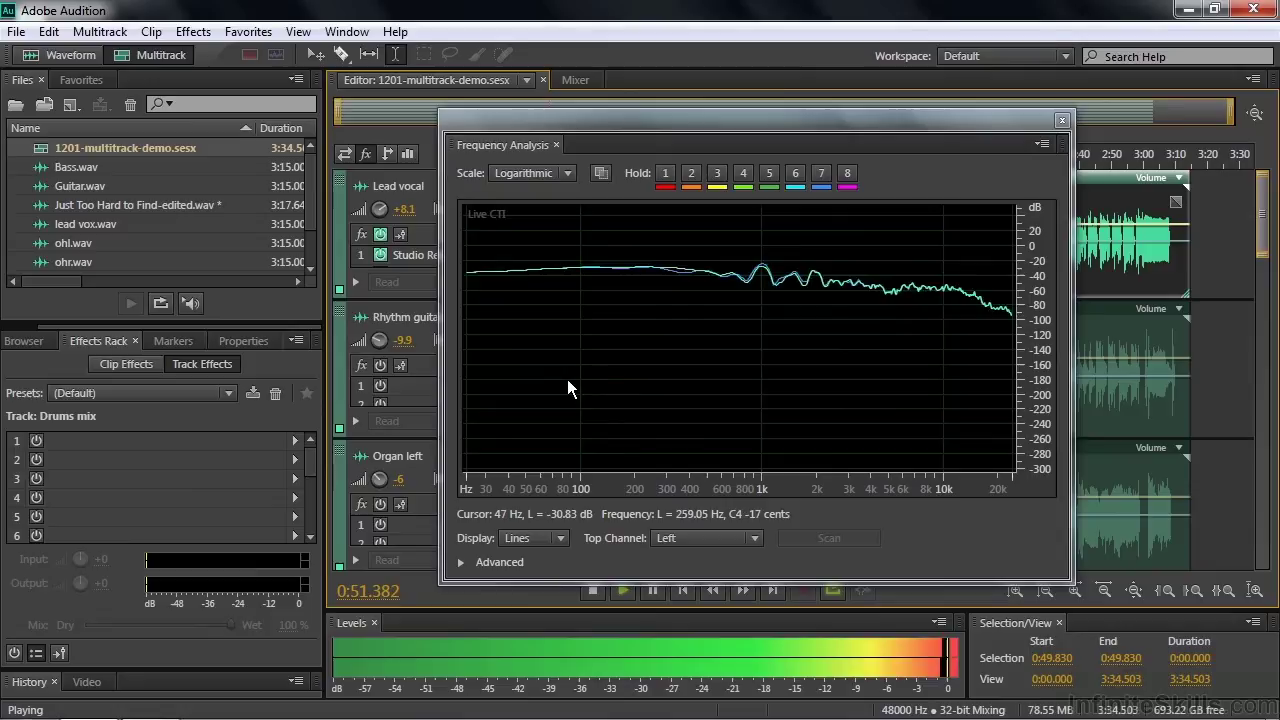
key("space")
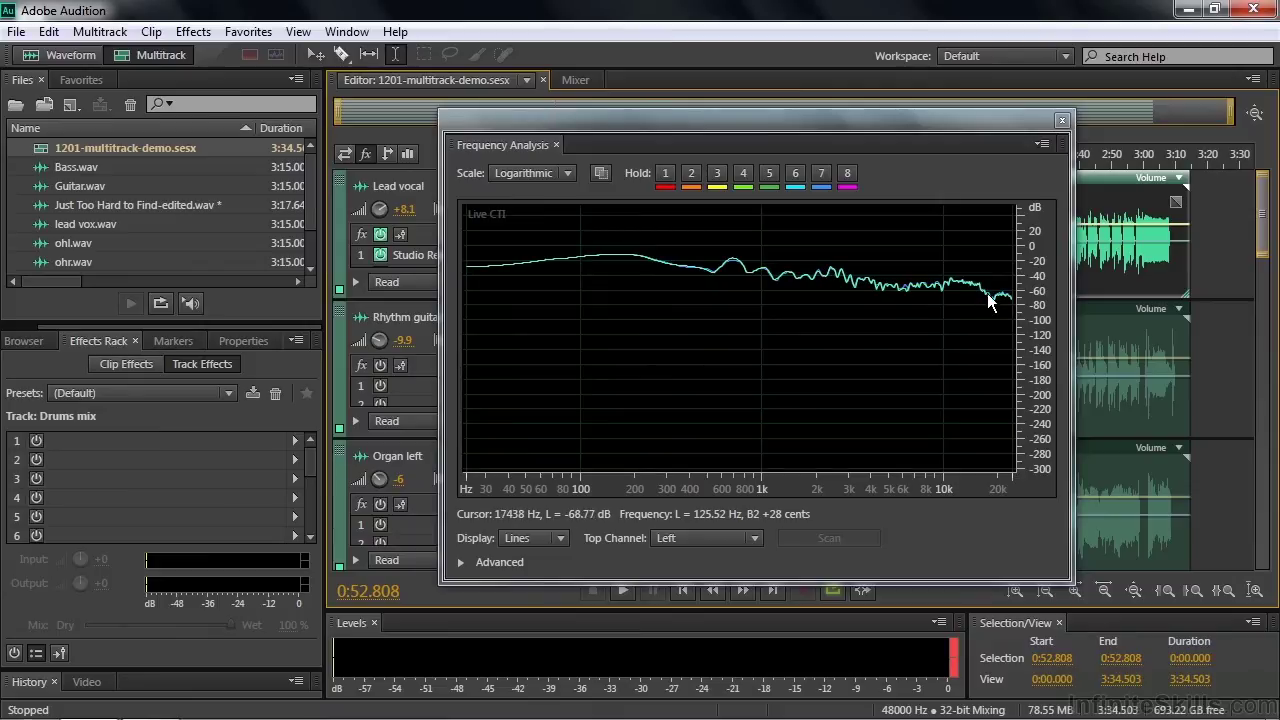
Step: Solo the Lead vocal track, play it to view its spectrum, and make the track taller
left_click_drag(766, 117, 877, 143)
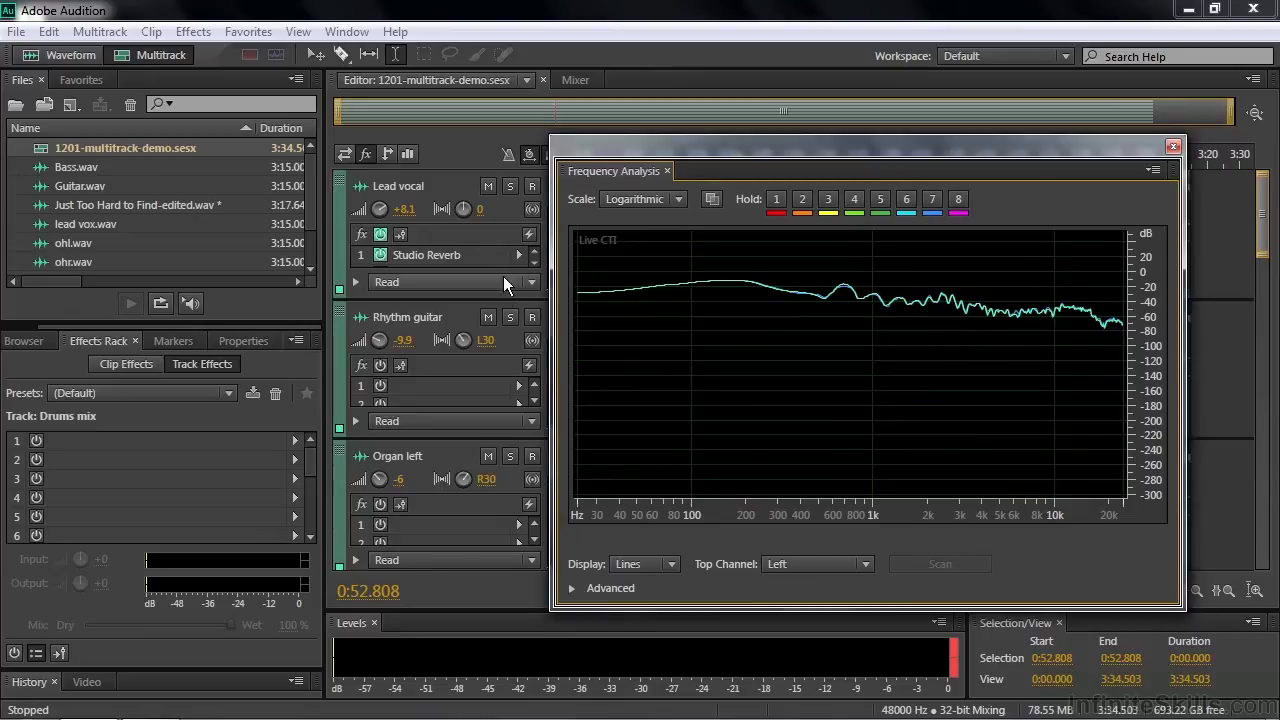
left_click(511, 188)
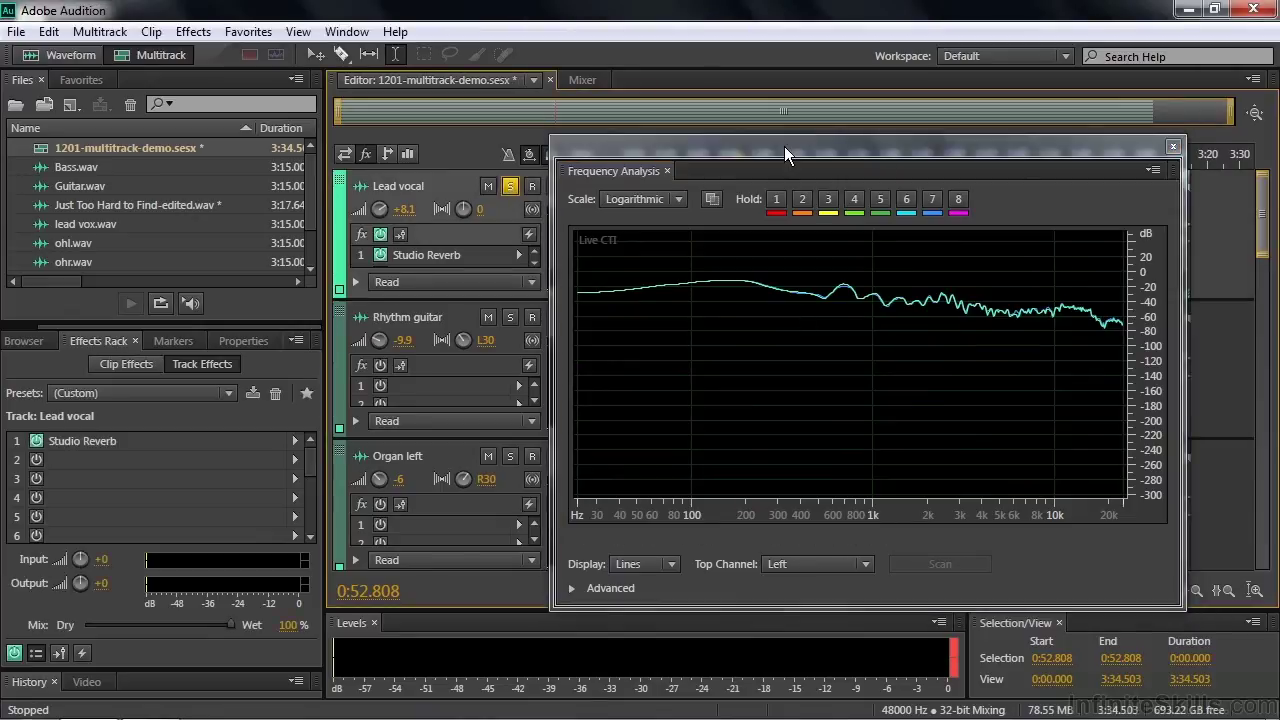
left_click_drag(784, 146, 687, 327)
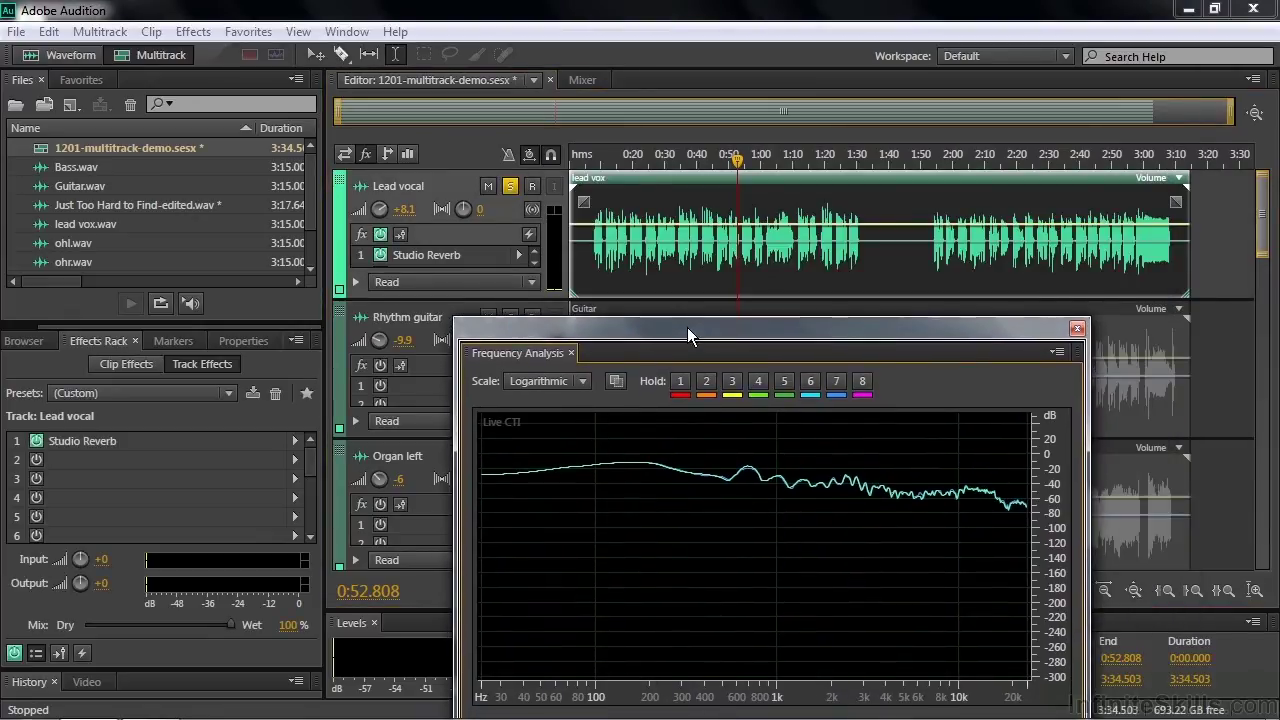
key("space")
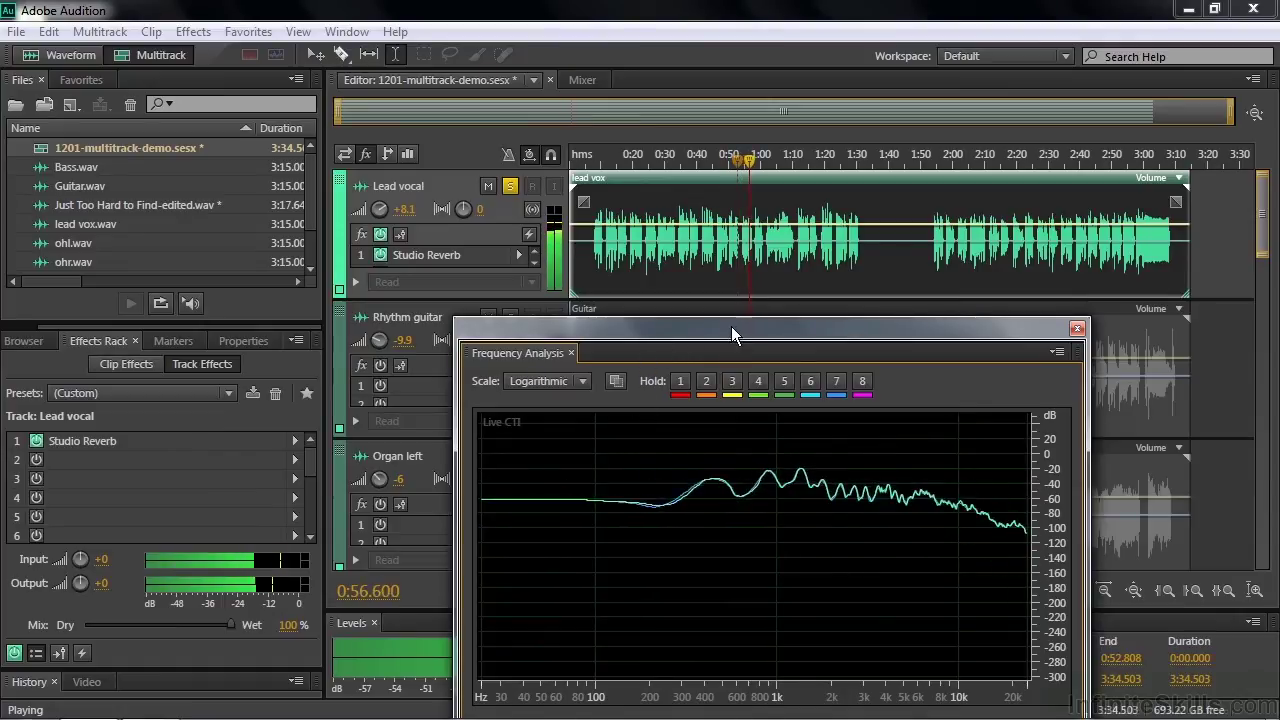
key("space")
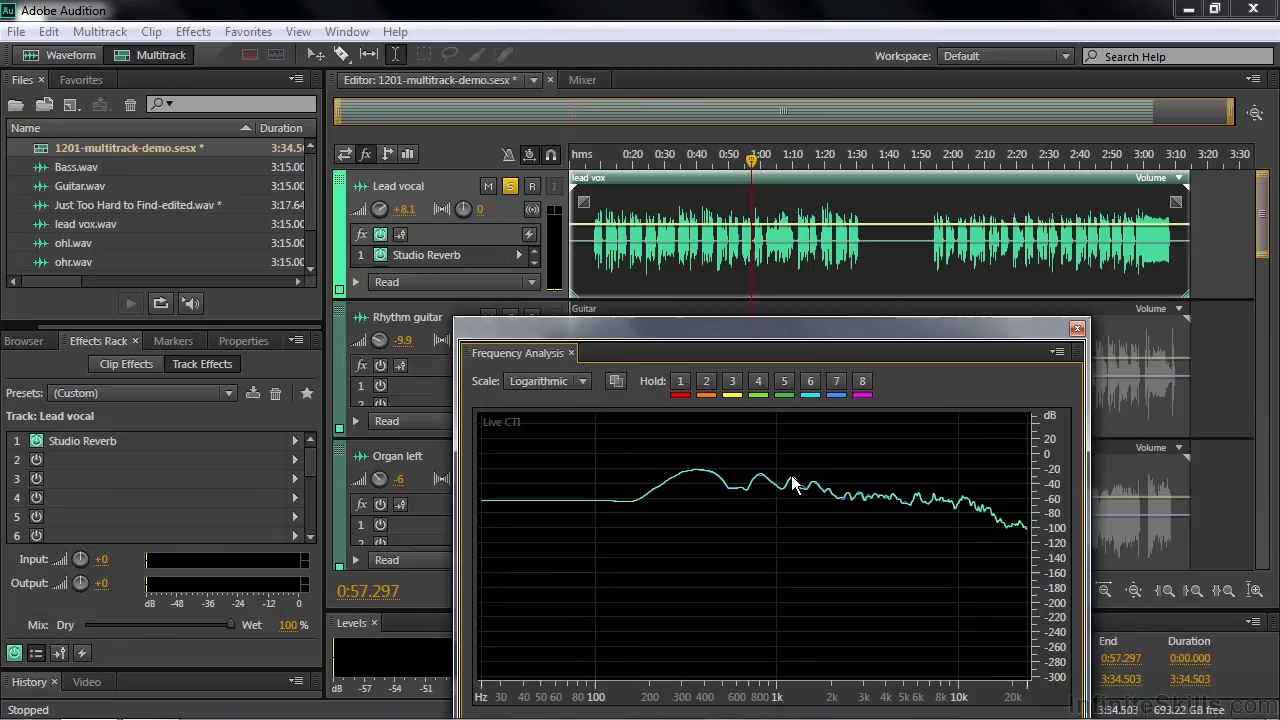
left_click_drag(788, 339, 934, 183)
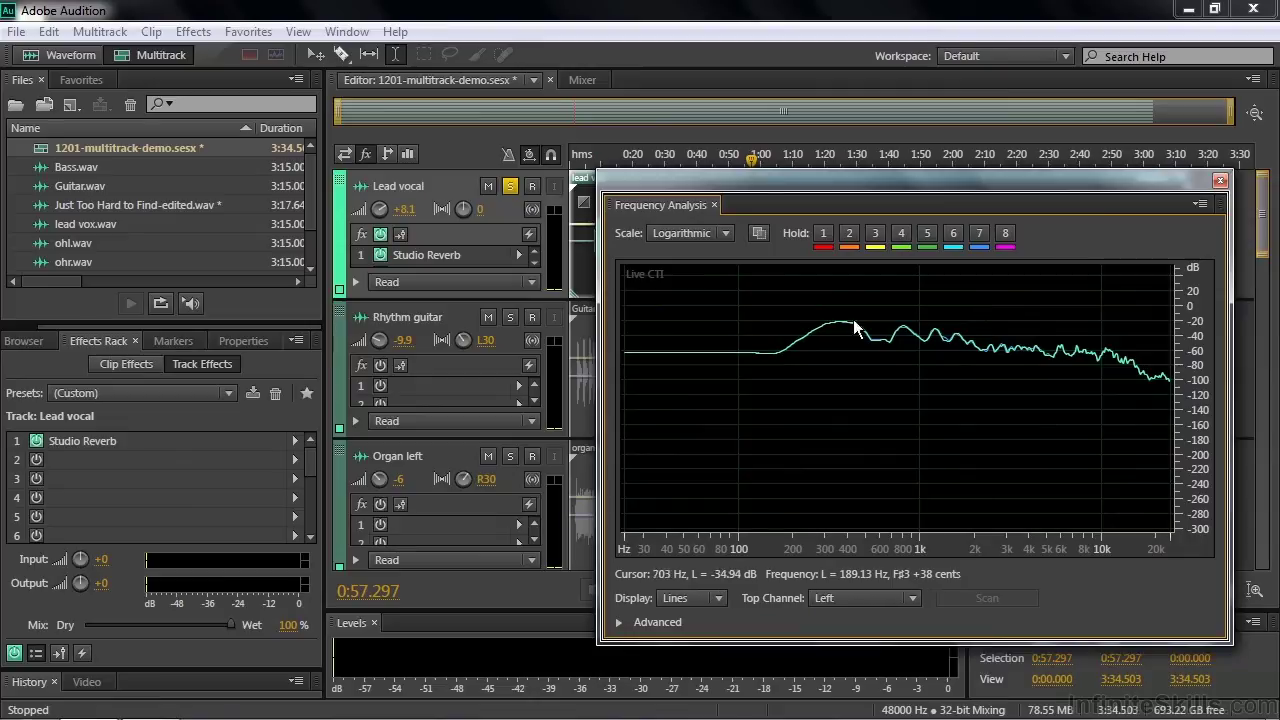
left_click_drag(510, 299, 510, 337)
left_click(516, 272)
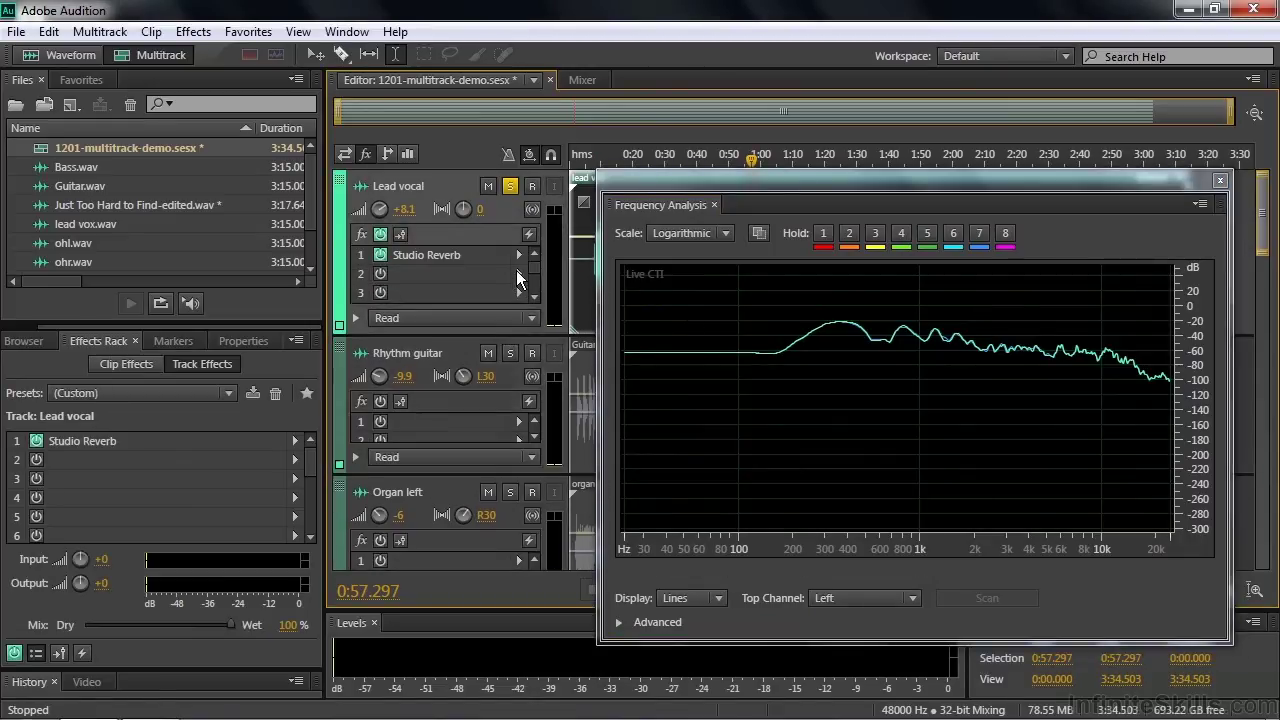
Step: Add a (Default) Graphic Equalizer (10 Bands) to Lead vocal slot 2, boosting 2k to 5.1 and 4k to 6.9 dB
mouse_move(578, 397)
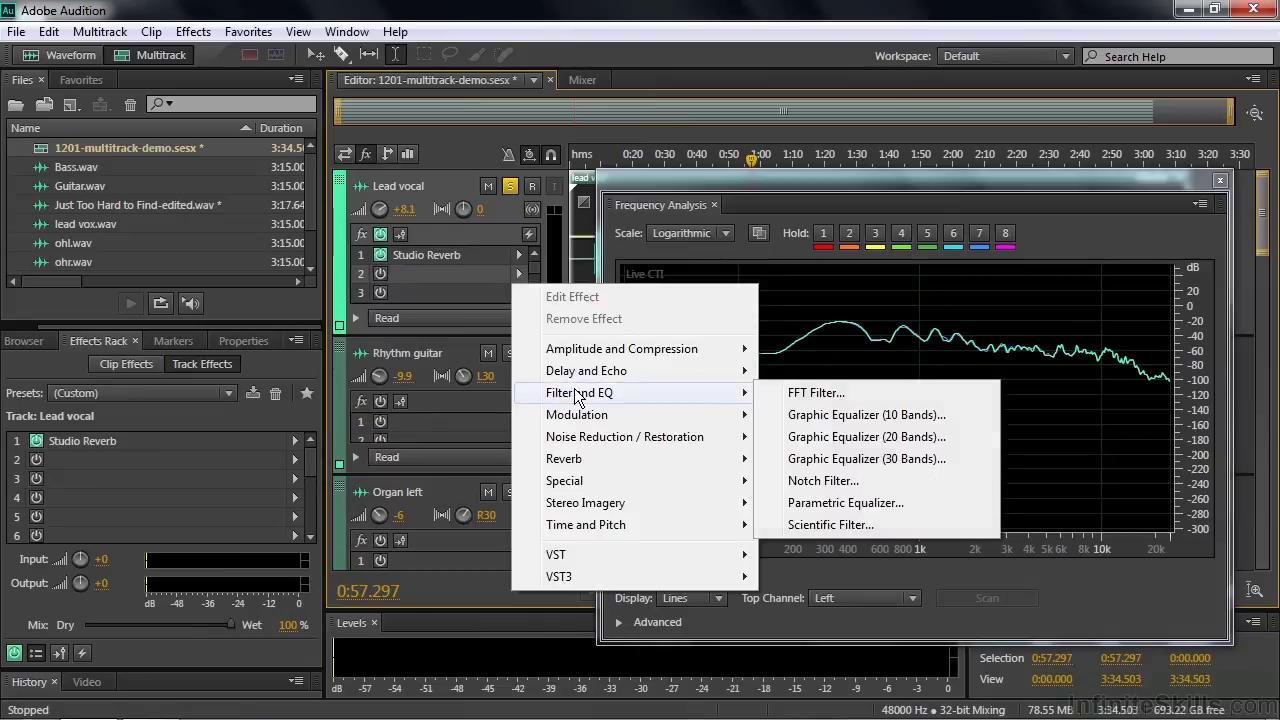
left_click(828, 416)
left_click_drag(727, 153, 404, 155)
left_click(306, 178)
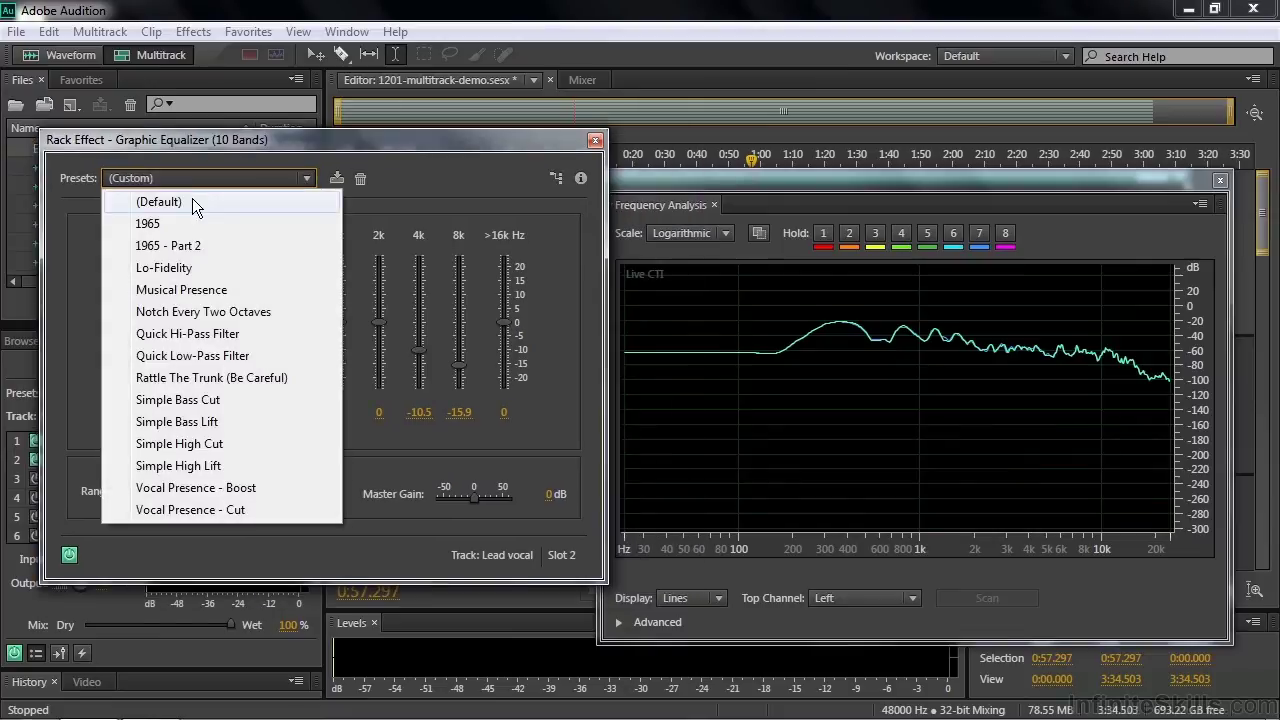
left_click(192, 198)
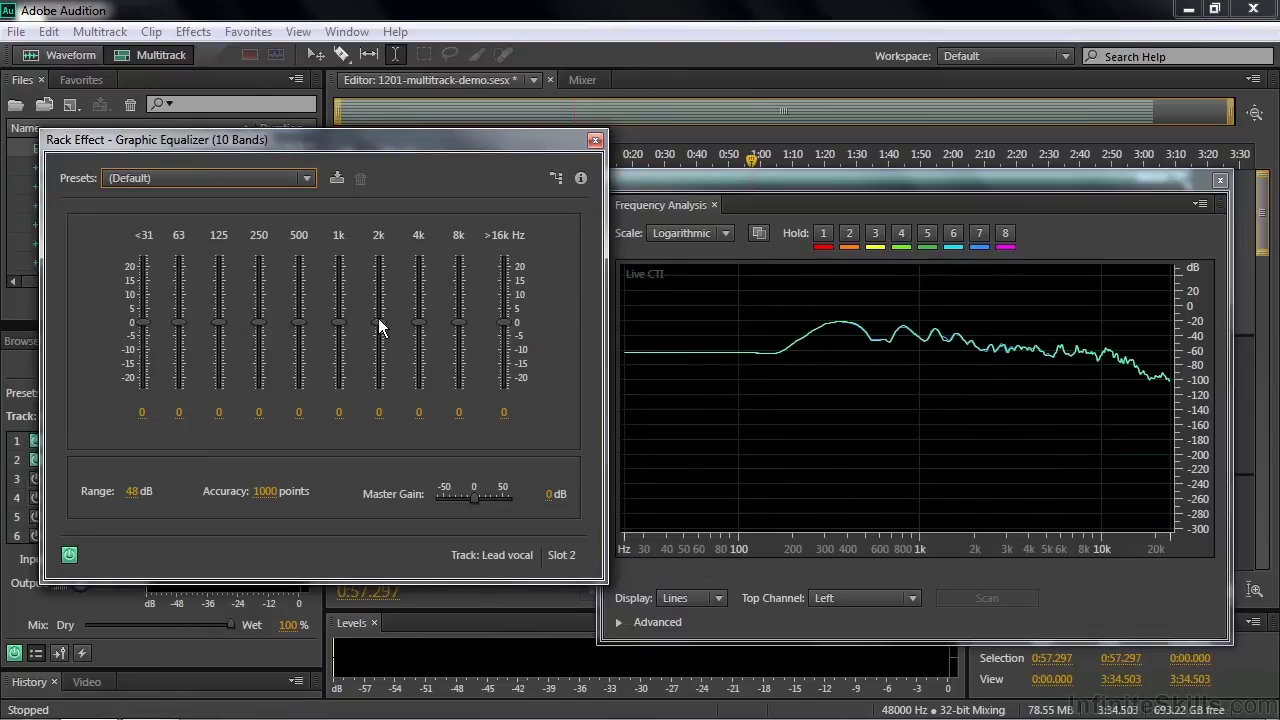
left_click_drag(378, 319, 415, 298)
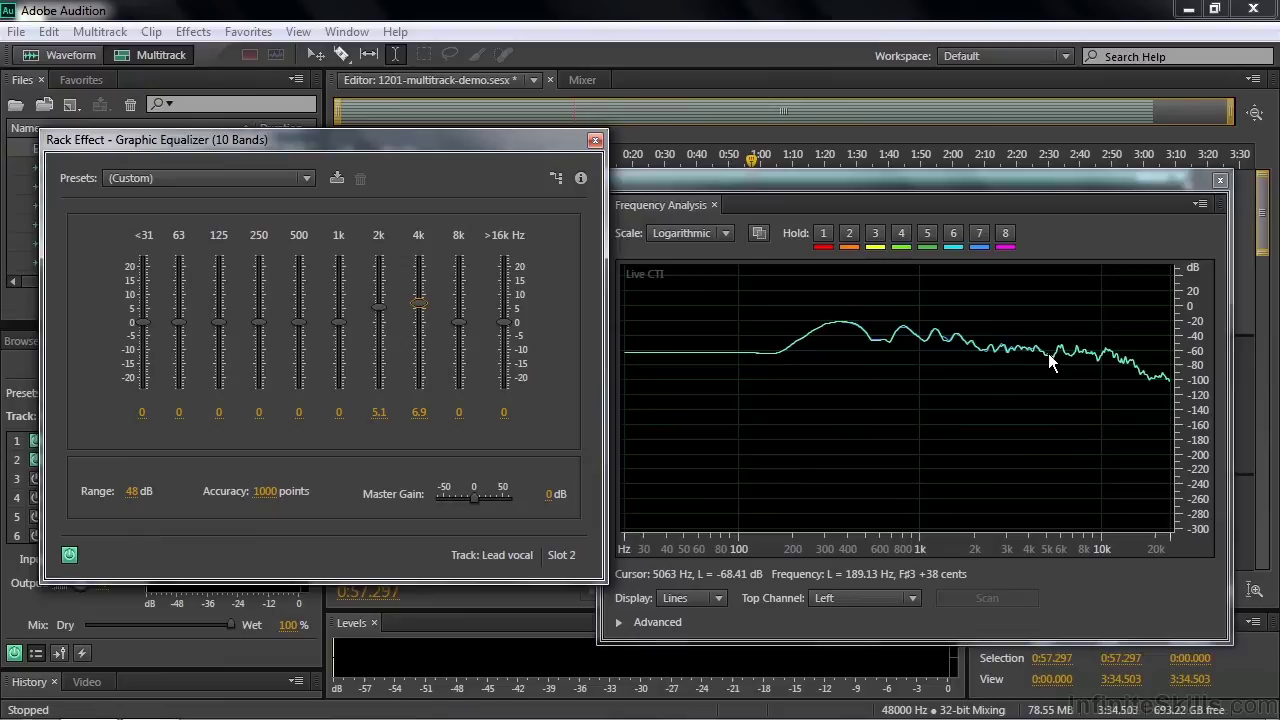
key("space")
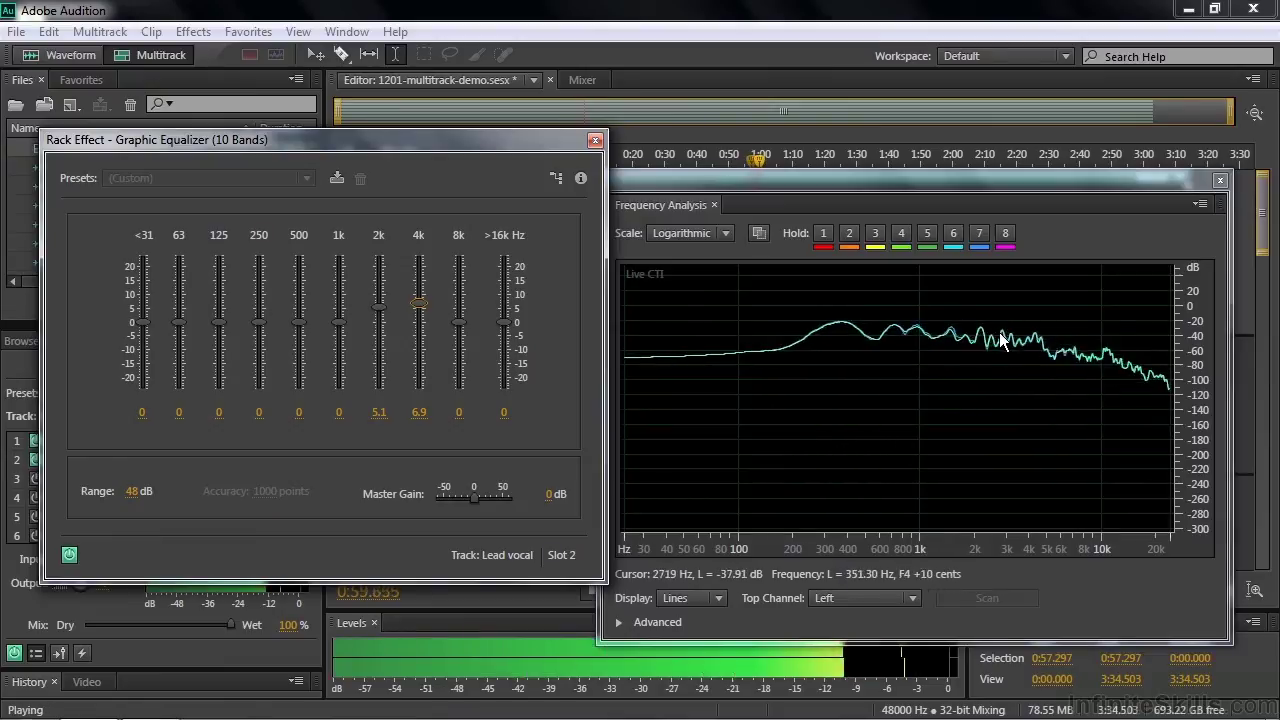
Step: Hold the EQ'd Lead vocal spectrum as snapshot 1 in Frequency Analysis
key("space")
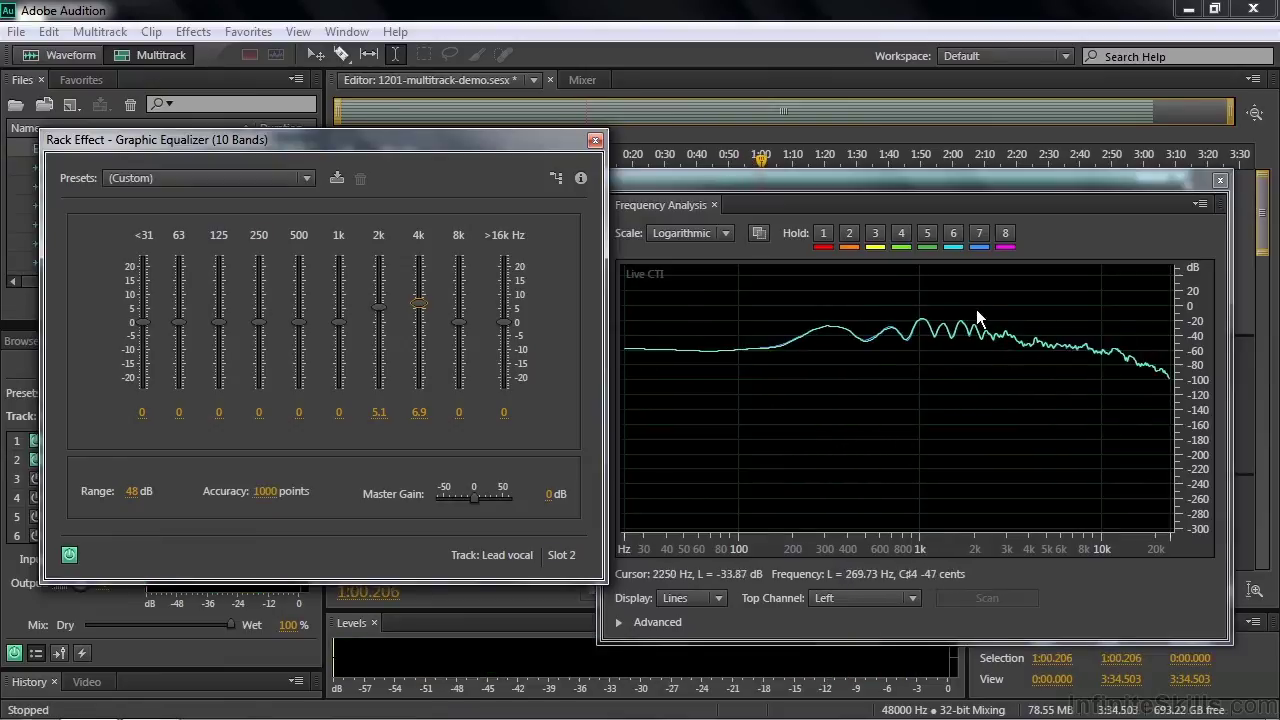
left_click(823, 238)
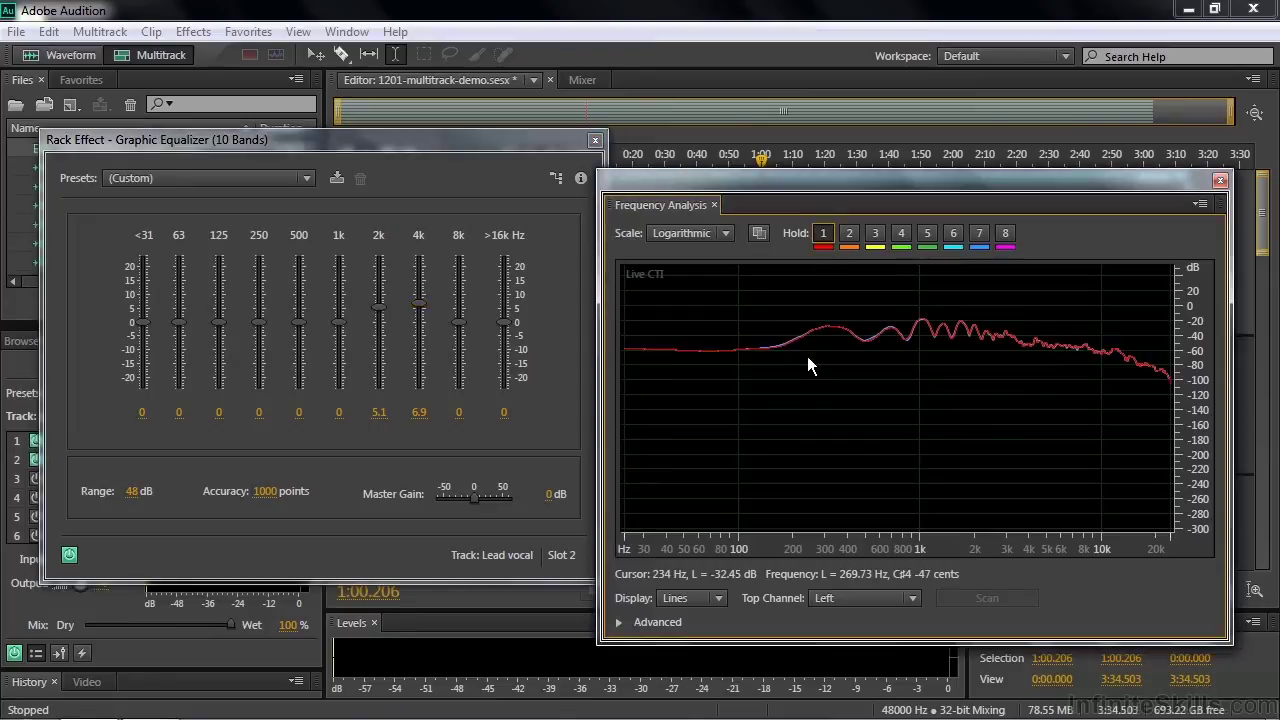
key("space")
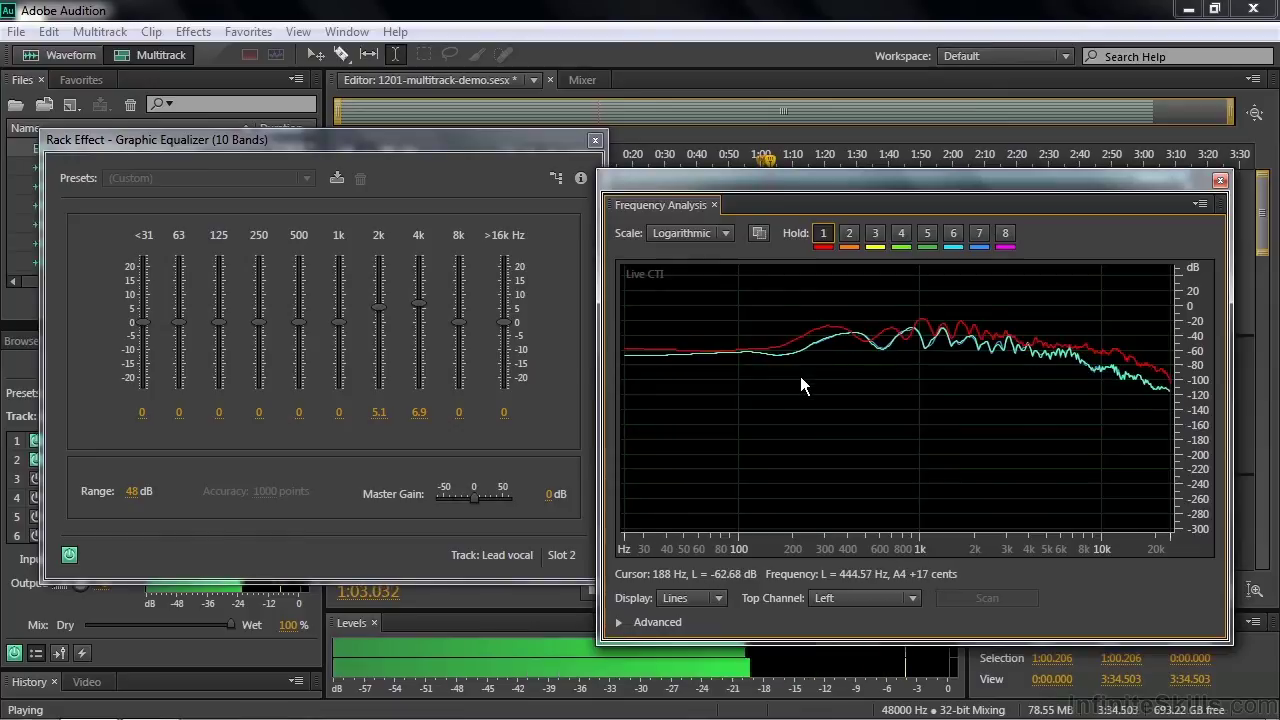
key("space")
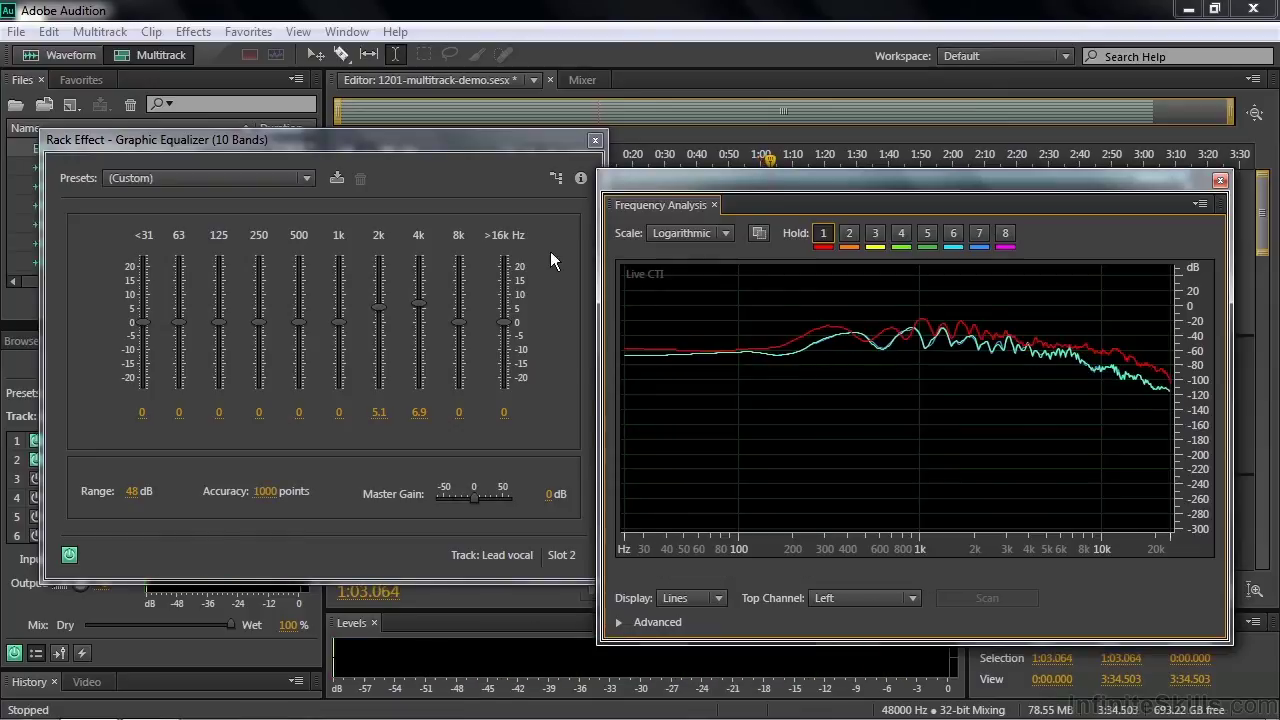
Step: Bypass the graphic EQ and hold the resulting spectra as snapshots 2 and 3
left_click(69, 552)
key("space")
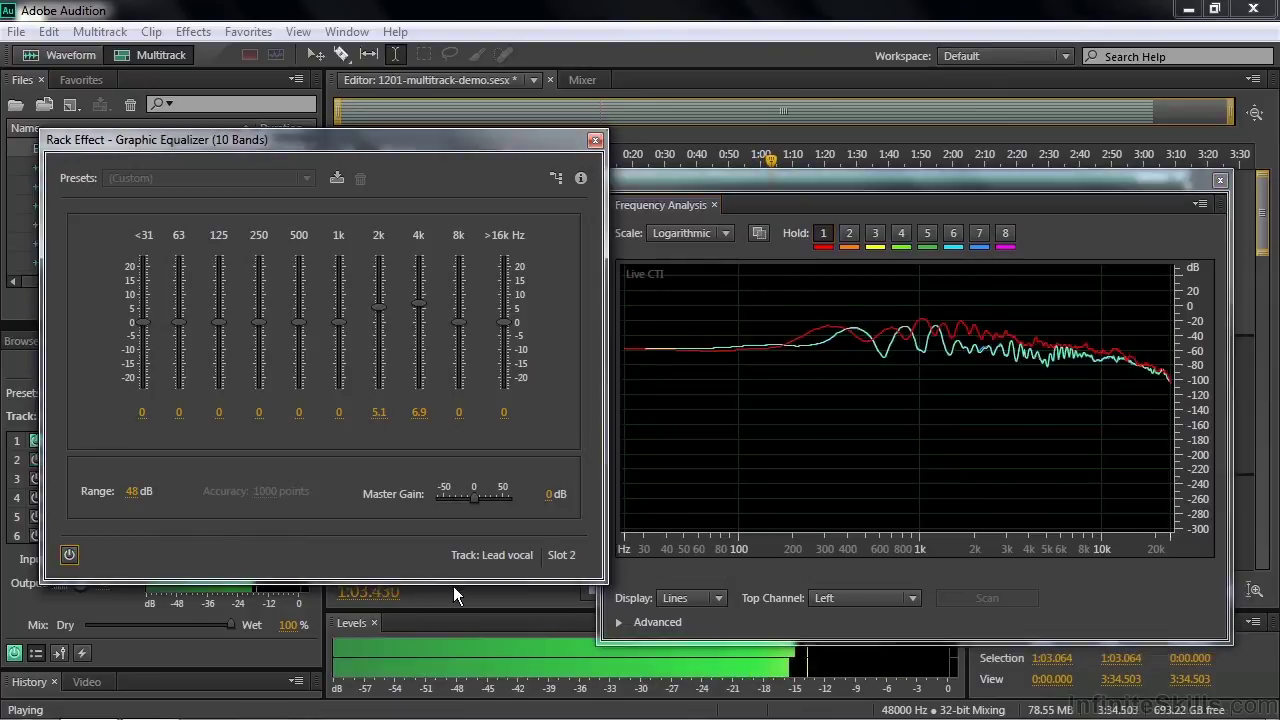
left_click(850, 232)
key("space")
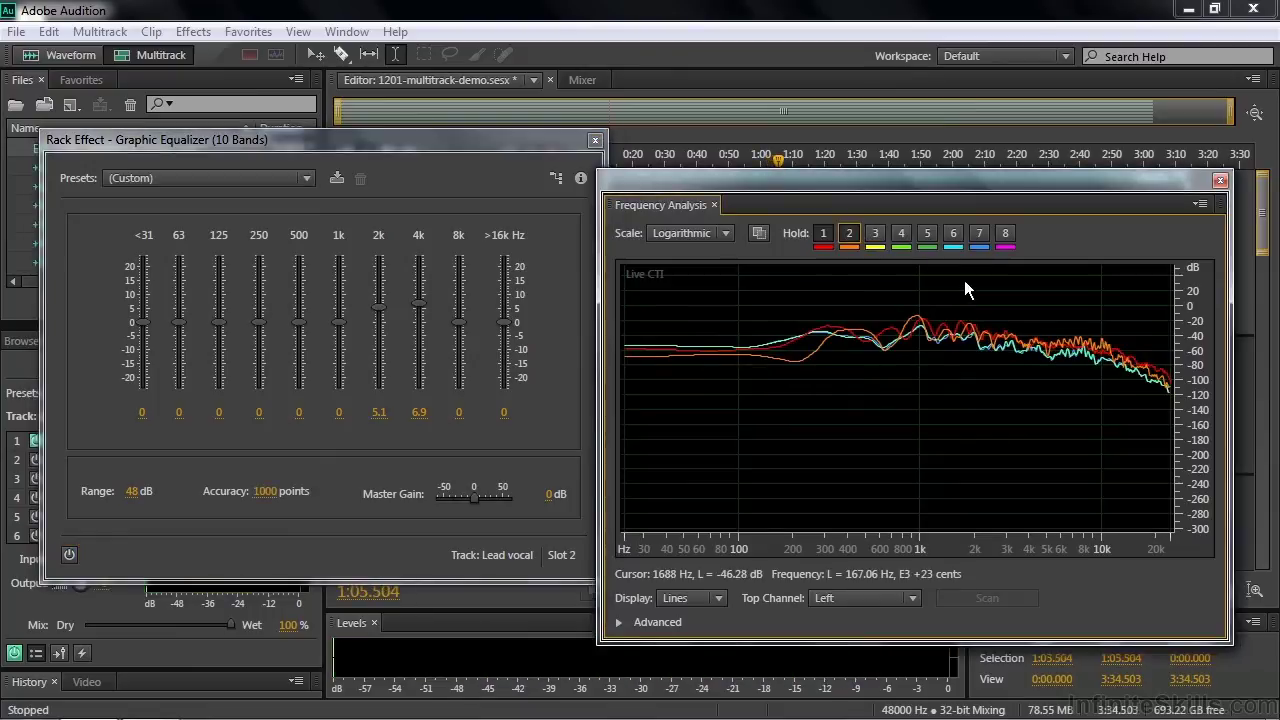
key("space")
left_click(876, 235)
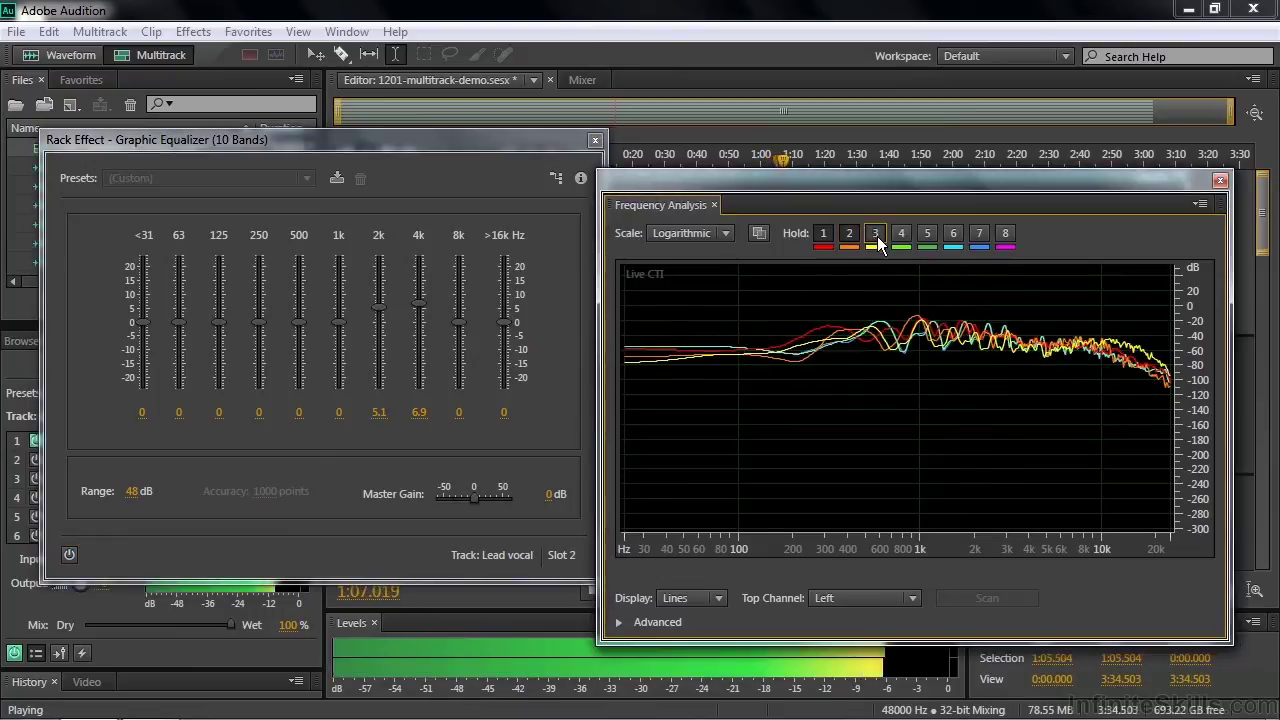
key("space")
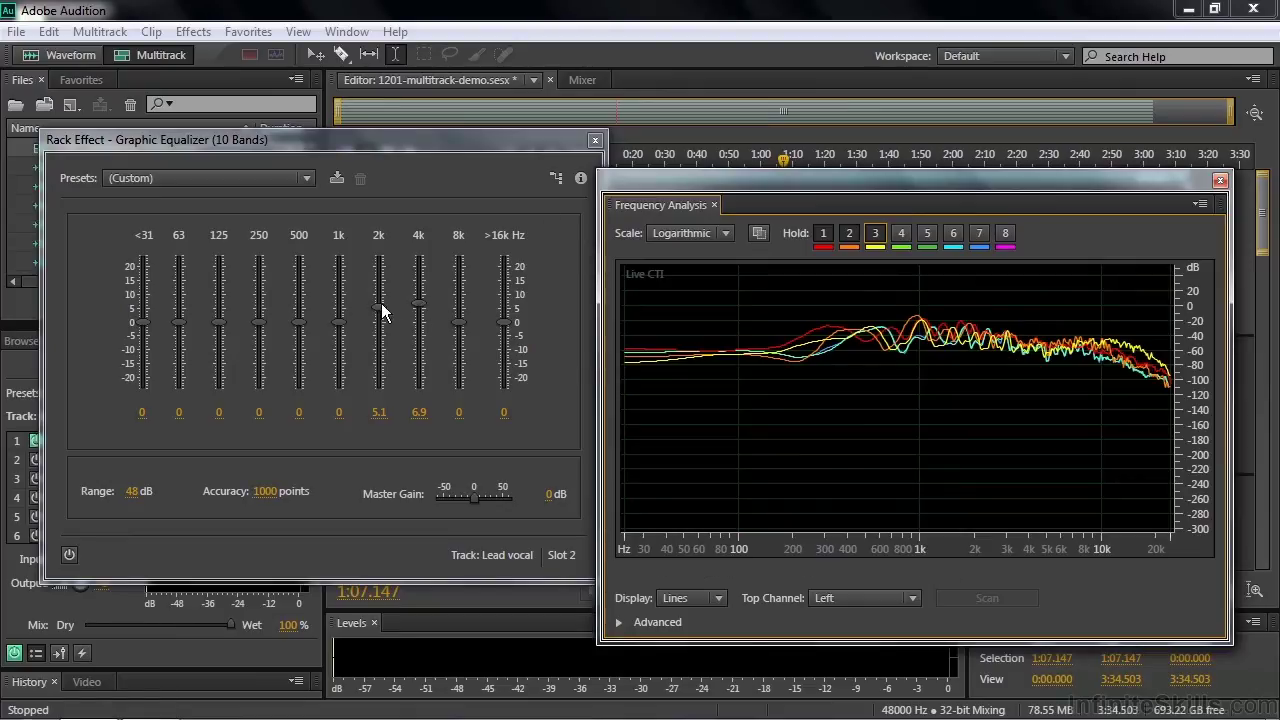
Step: Close the equalizer, solo the Bass guitar track, and clear held curves 3, 2 and 1
left_click(595, 140)
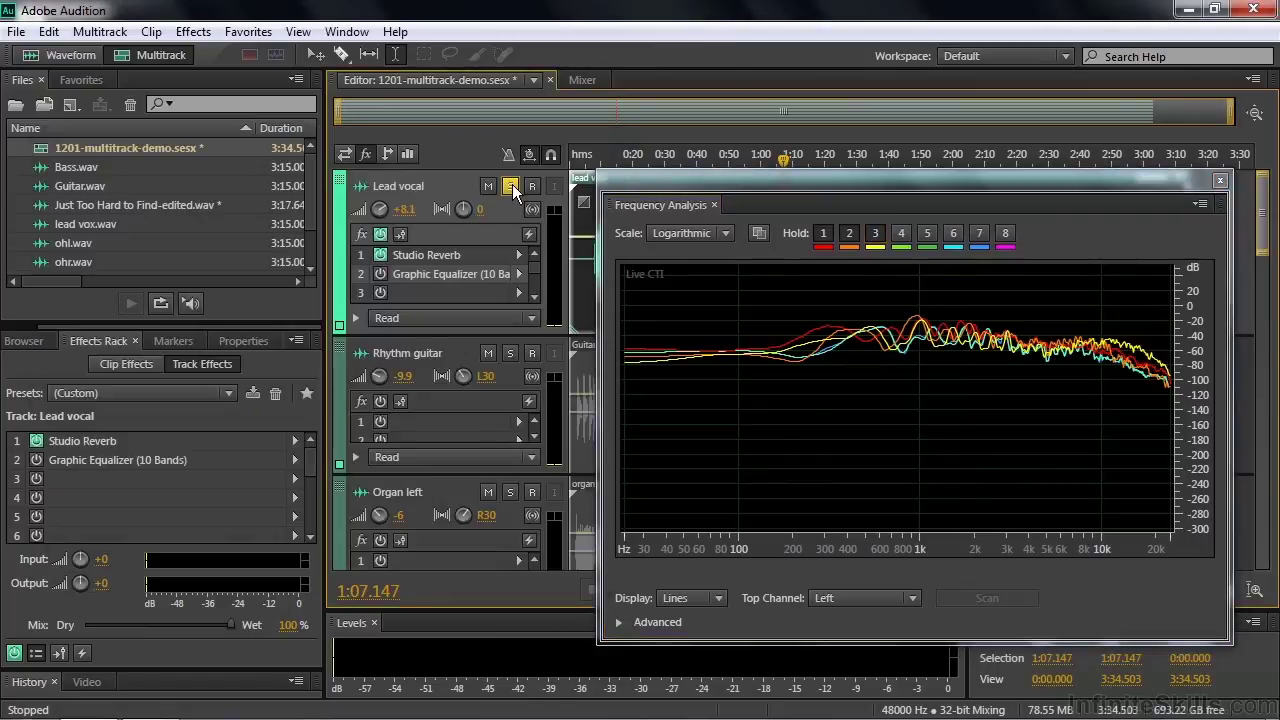
left_click_drag(1262, 225, 1267, 313)
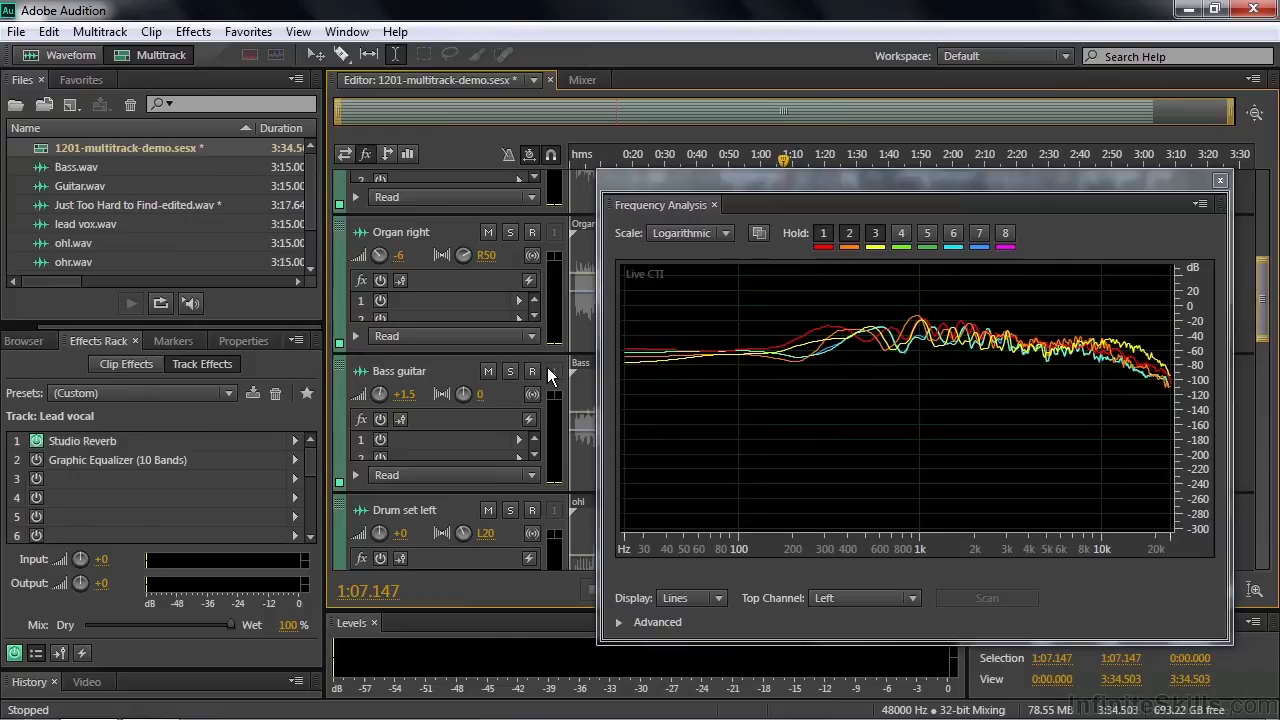
left_click(510, 371)
left_click(875, 233)
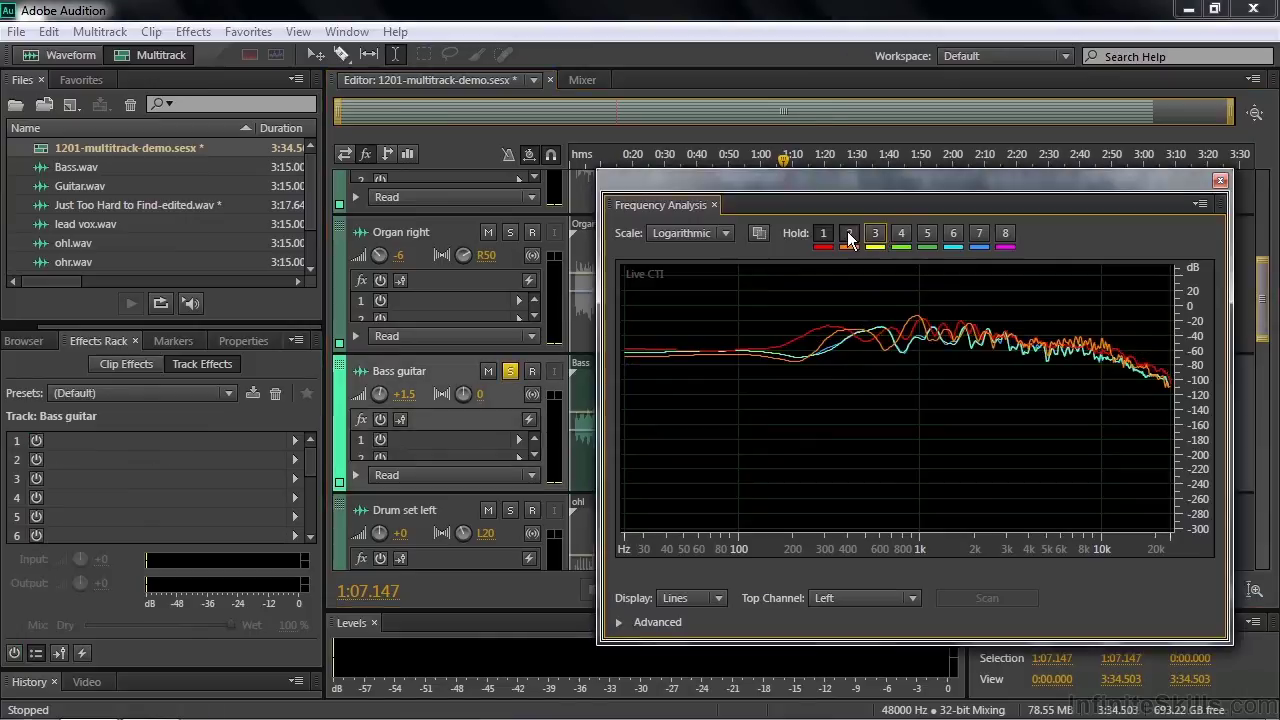
left_click(849, 233)
left_click(823, 233)
Step: Play the soloed bass, then unsolo the Lead vocal track and play again
key("space")
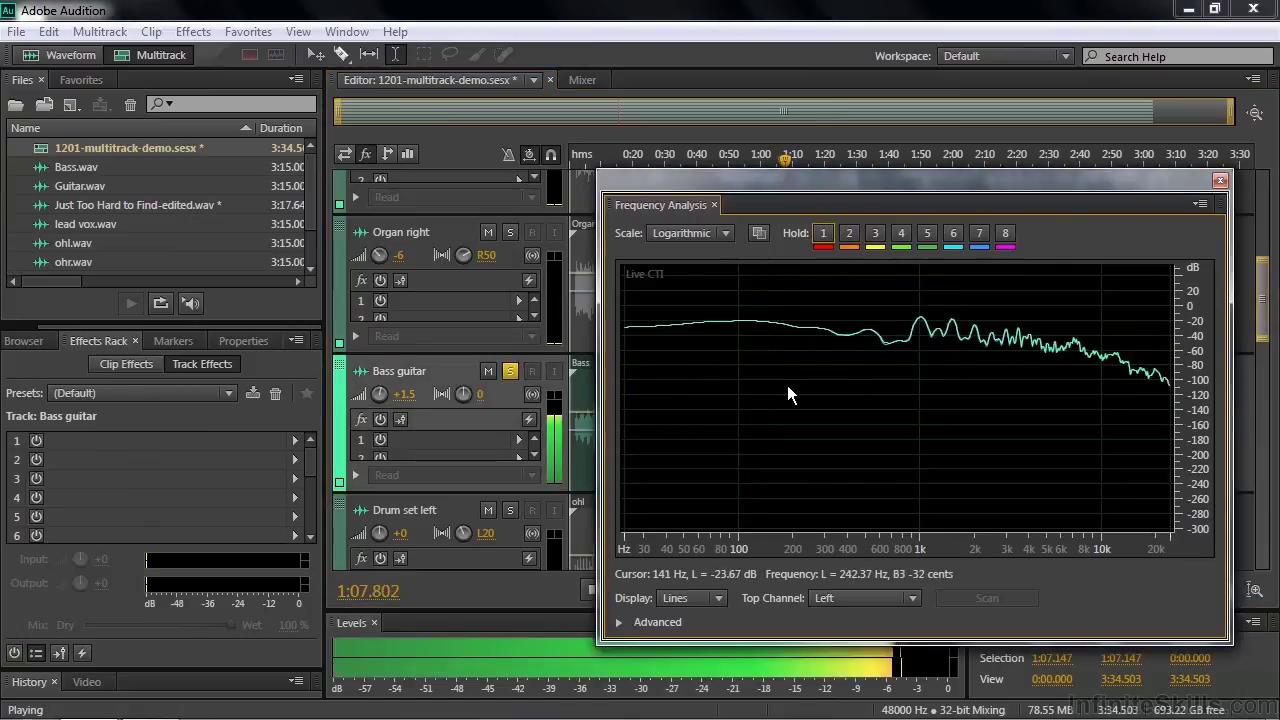
key("space")
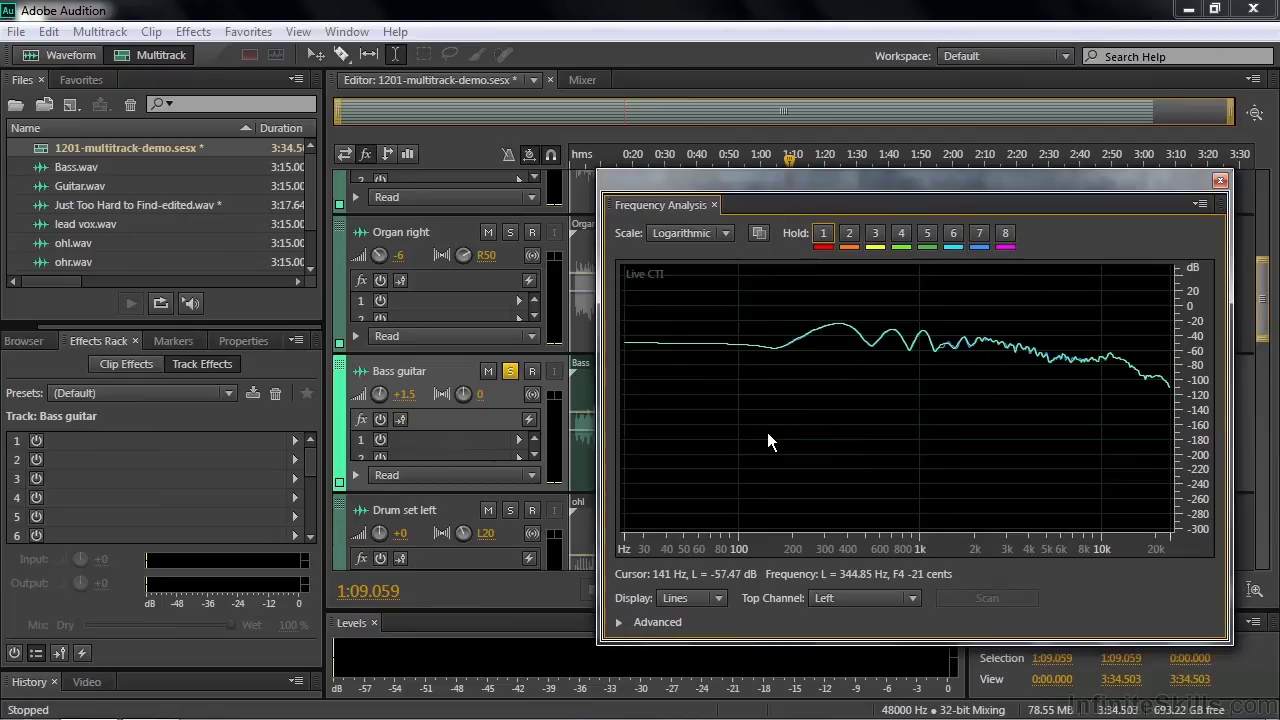
left_click_drag(1266, 323, 1264, 262)
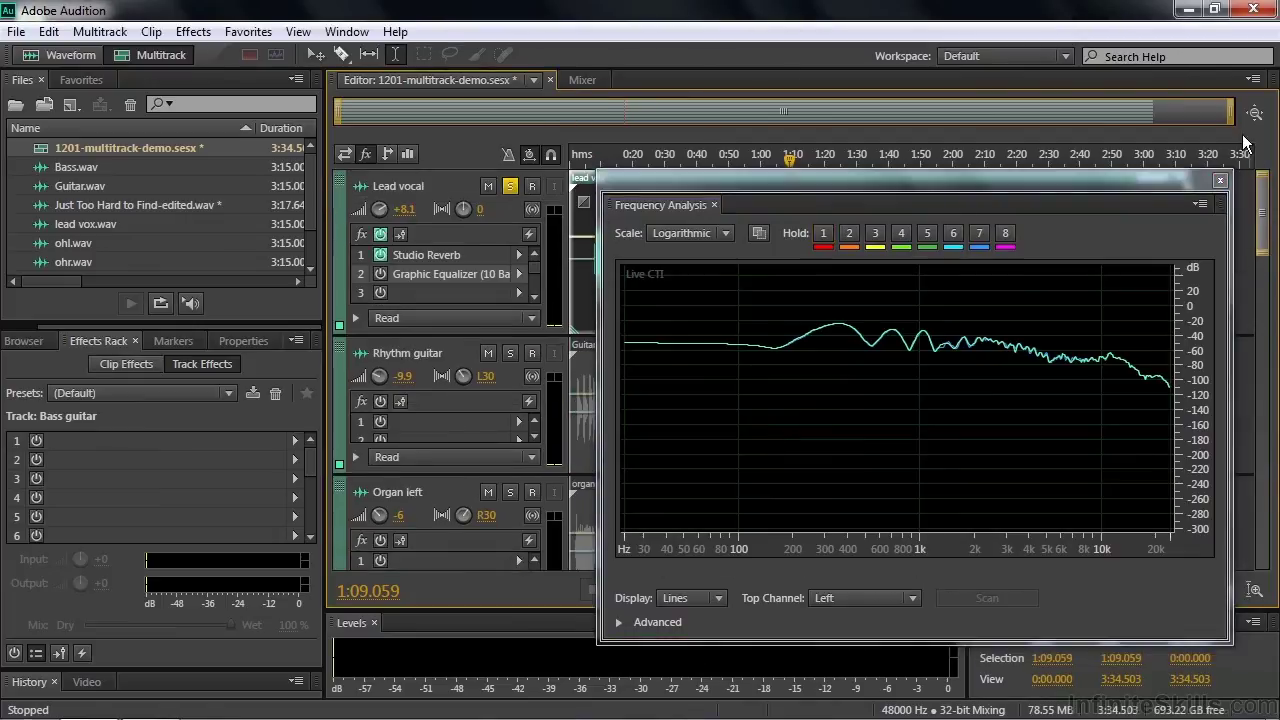
left_click(510, 186)
key("space")
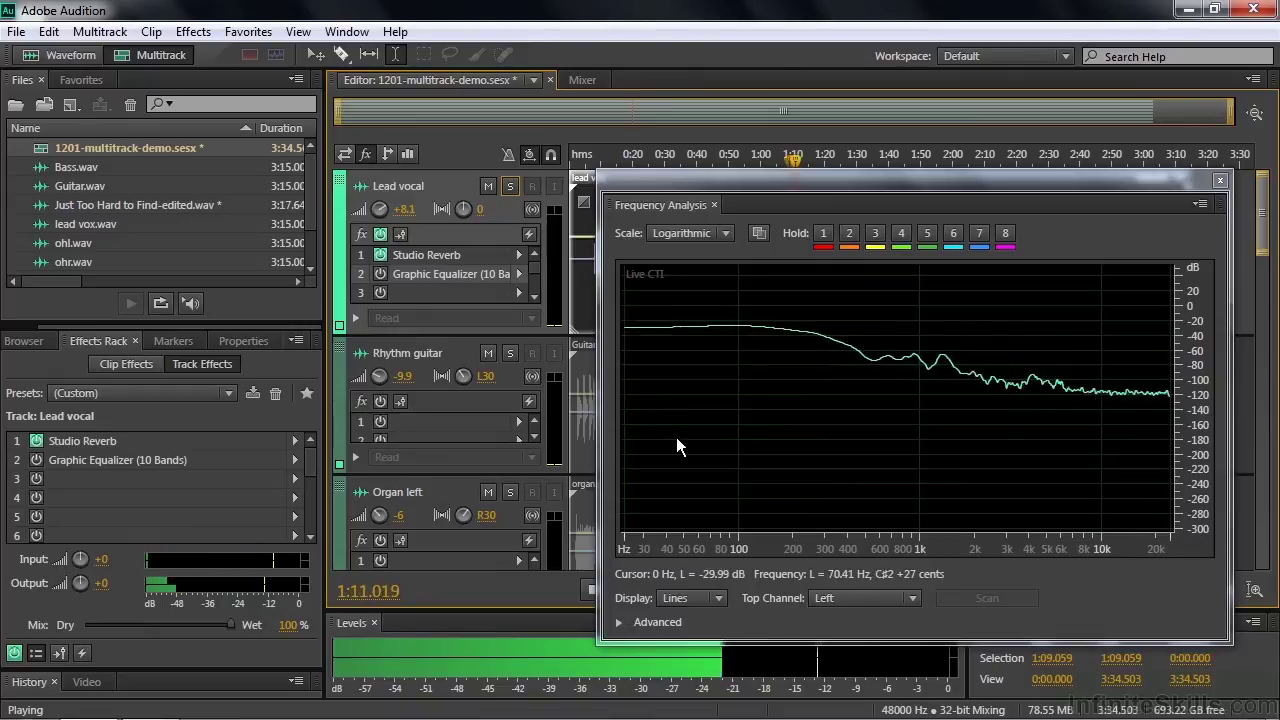
key("space")
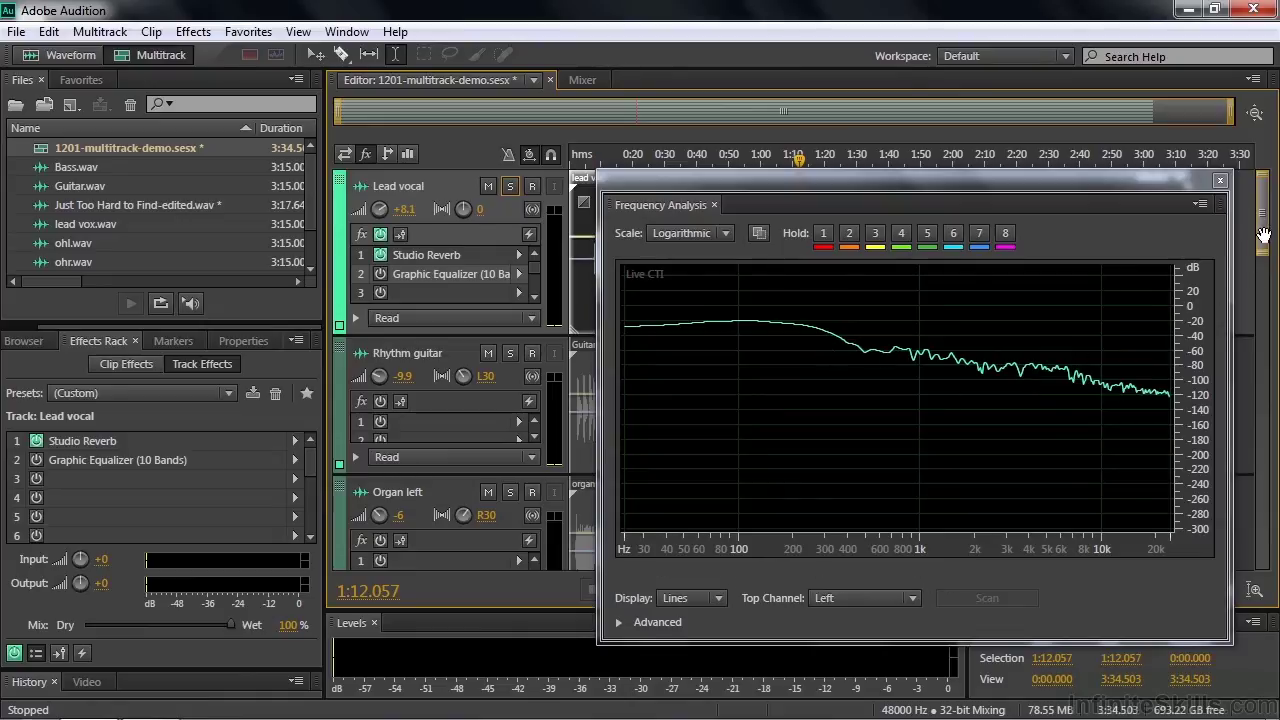
Step: Add a Graphic Equalizer (10 Bands) to Bass guitar slot 1 and load the (Default) preset
left_click_drag(1266, 245, 1266, 338)
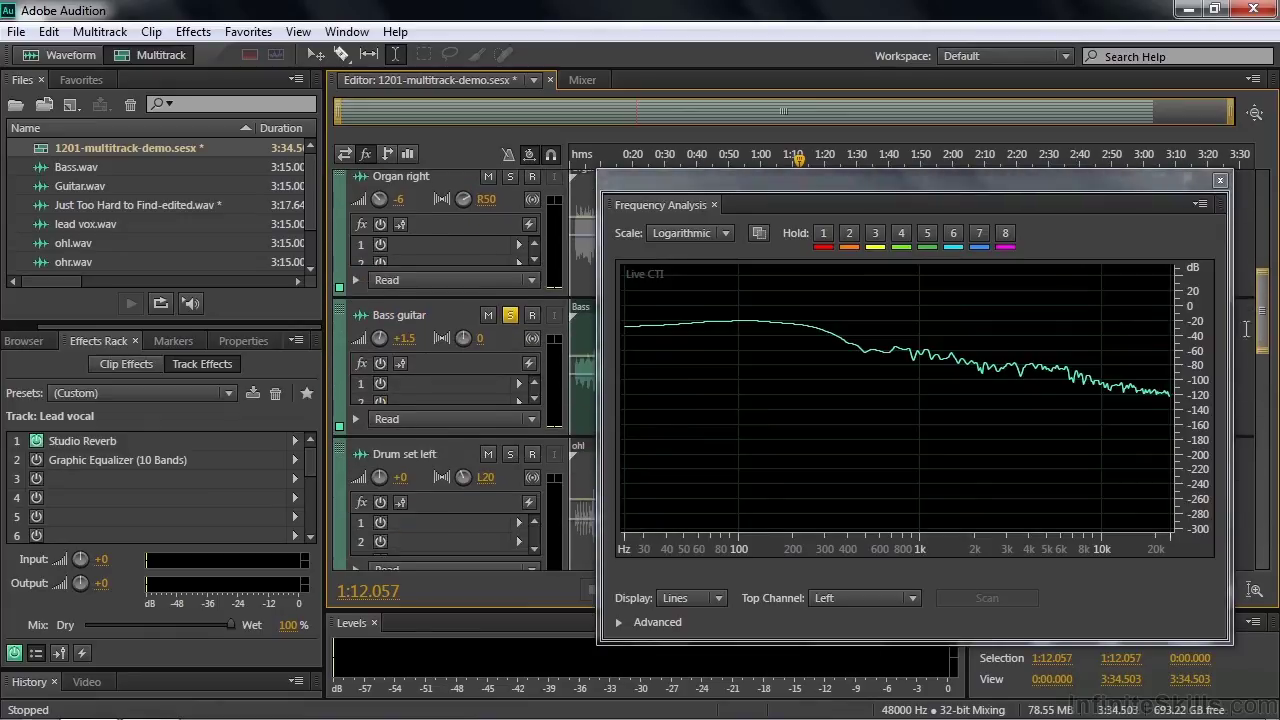
left_click(519, 384)
mouse_move(623, 501)
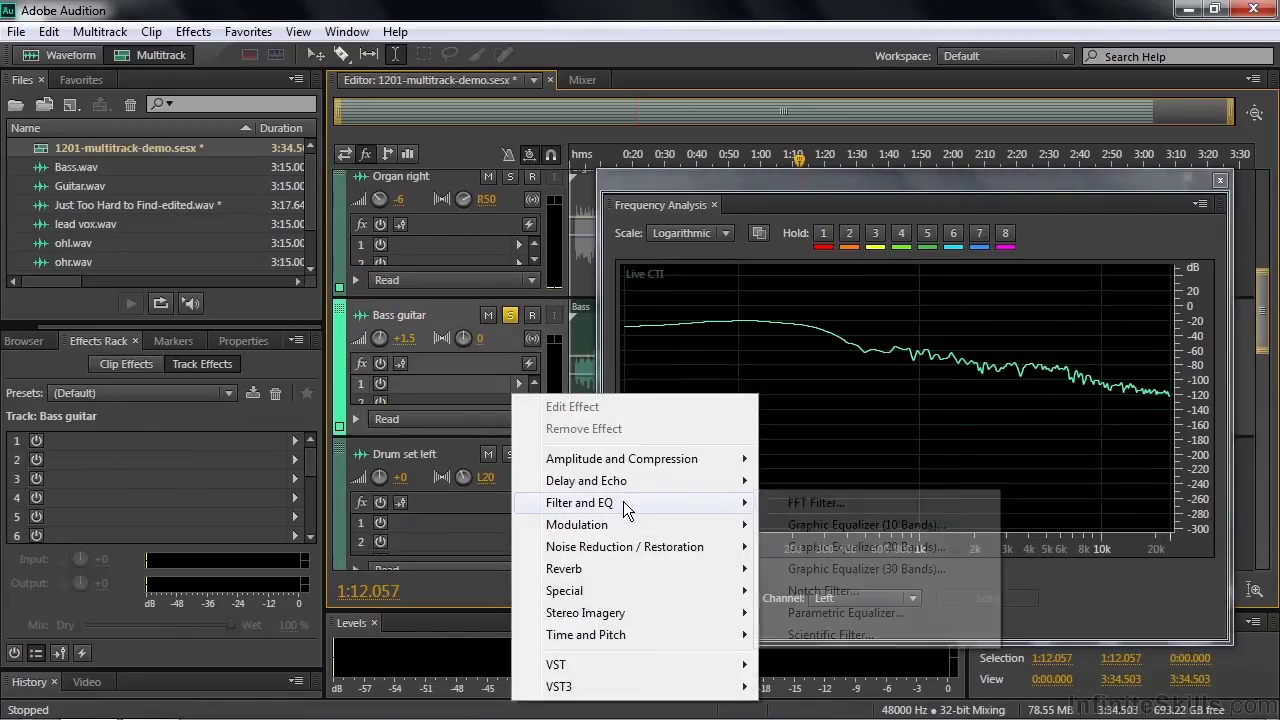
left_click(857, 532)
left_click_drag(614, 140, 269, 116)
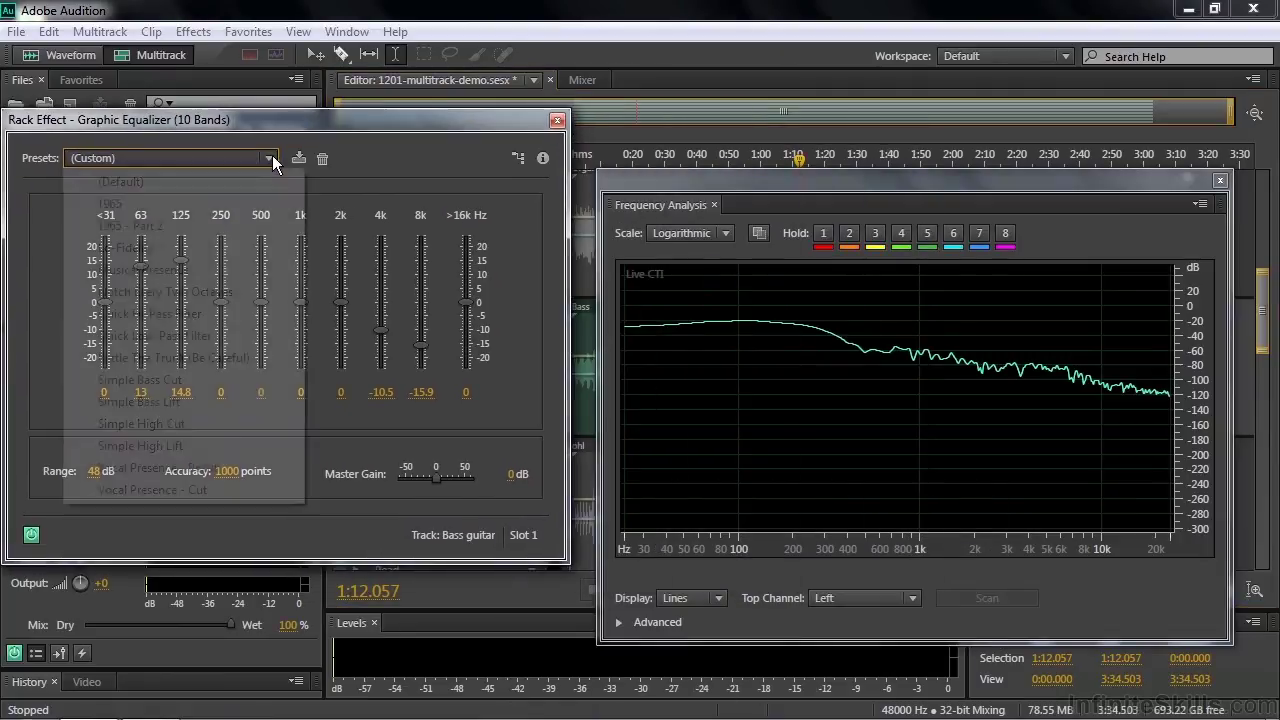
left_click(268, 158)
left_click(160, 180)
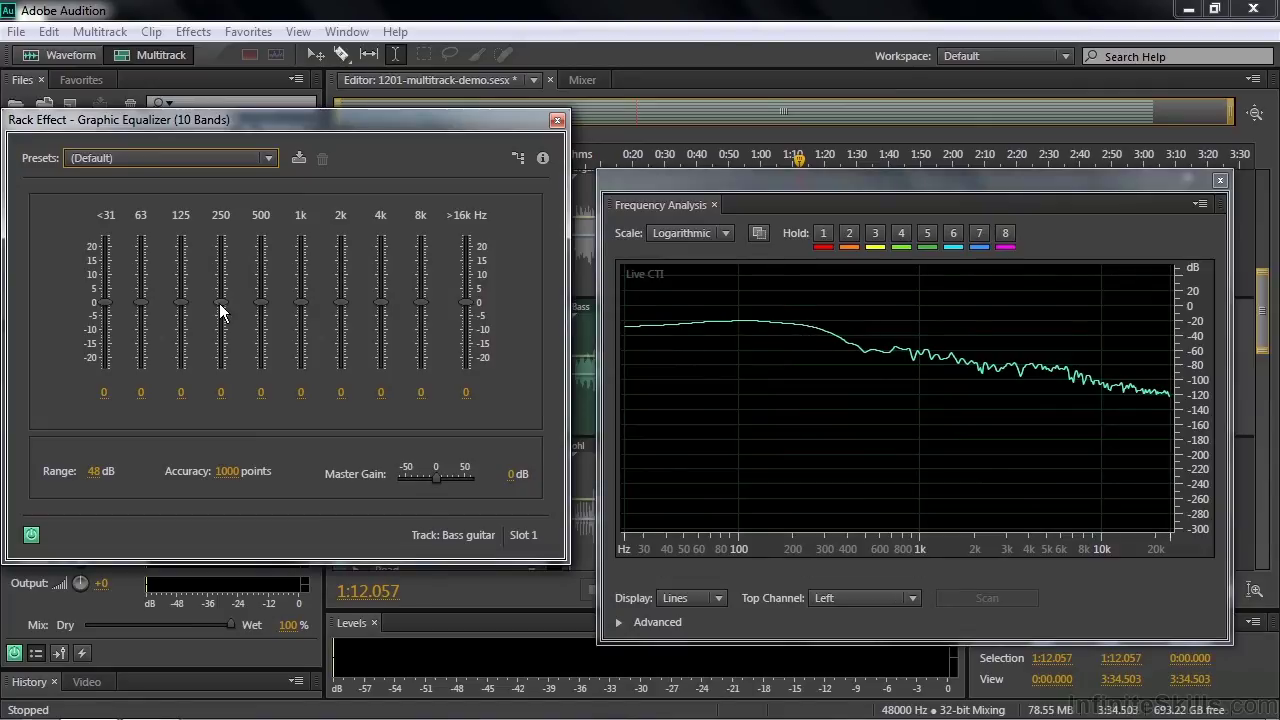
Step: Boost the 250 Hz band to 11.2, 500 Hz to 12.6 and 1k to 7.9 dB
left_click_drag(219, 303, 266, 284)
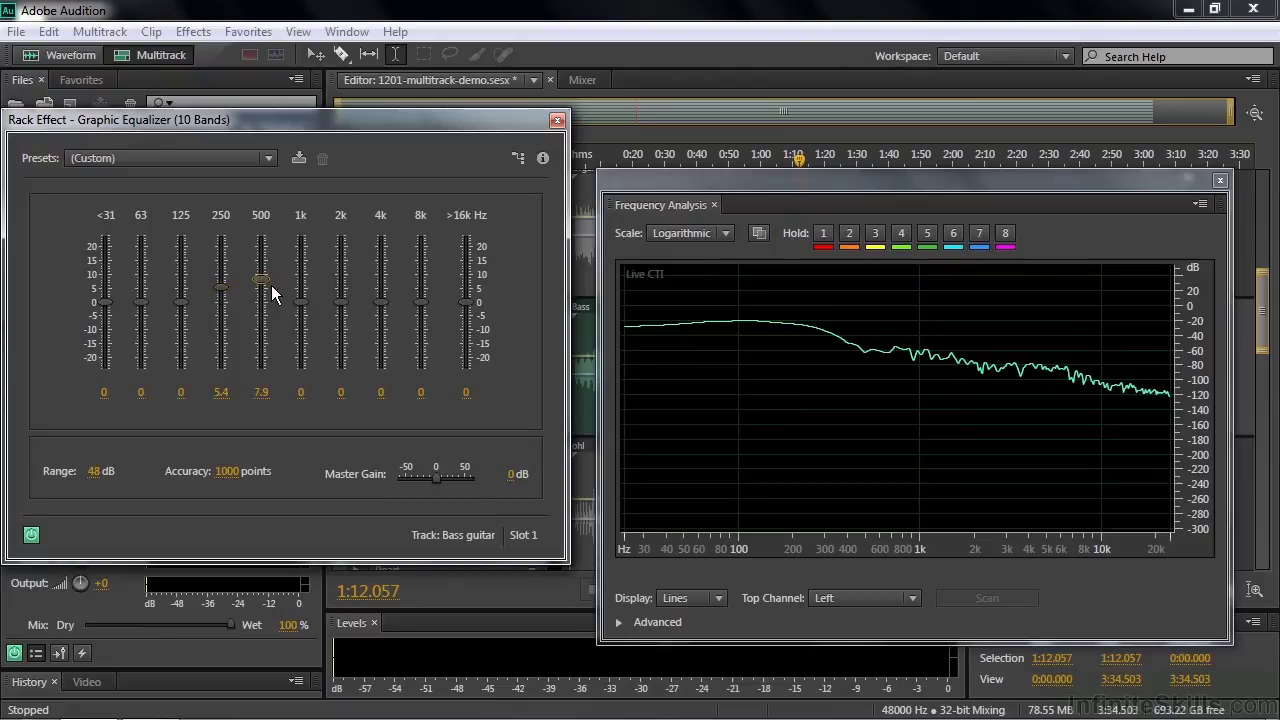
key("space")
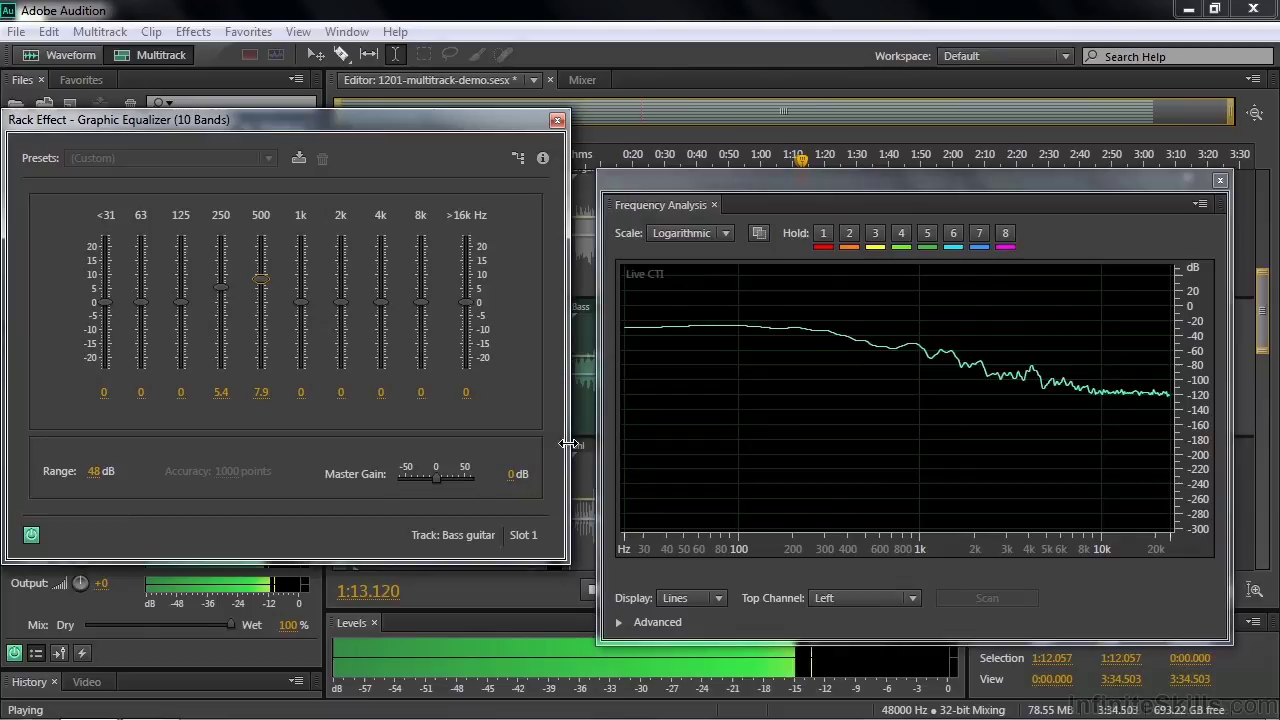
left_click_drag(296, 300, 223, 271)
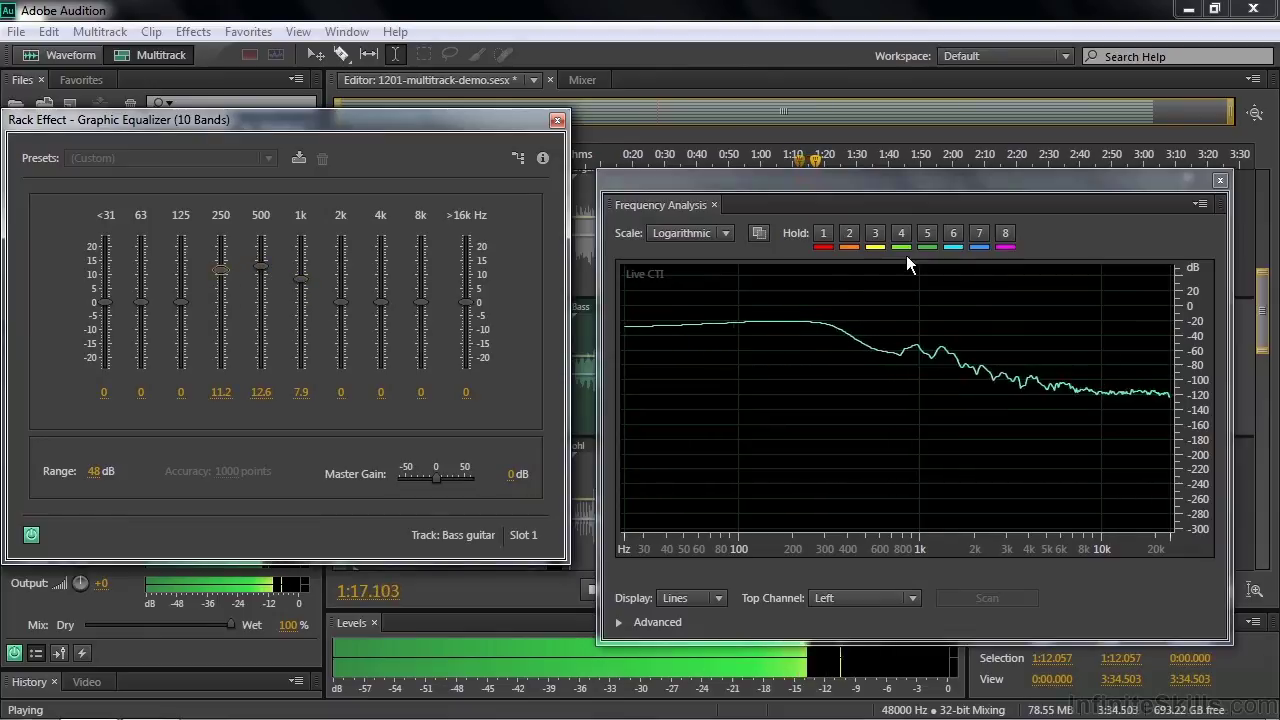
Step: Hold the EQ'd bass spectrum as curve 1, then bypass the EQ and hold curve 2
left_click(823, 233)
key("space")
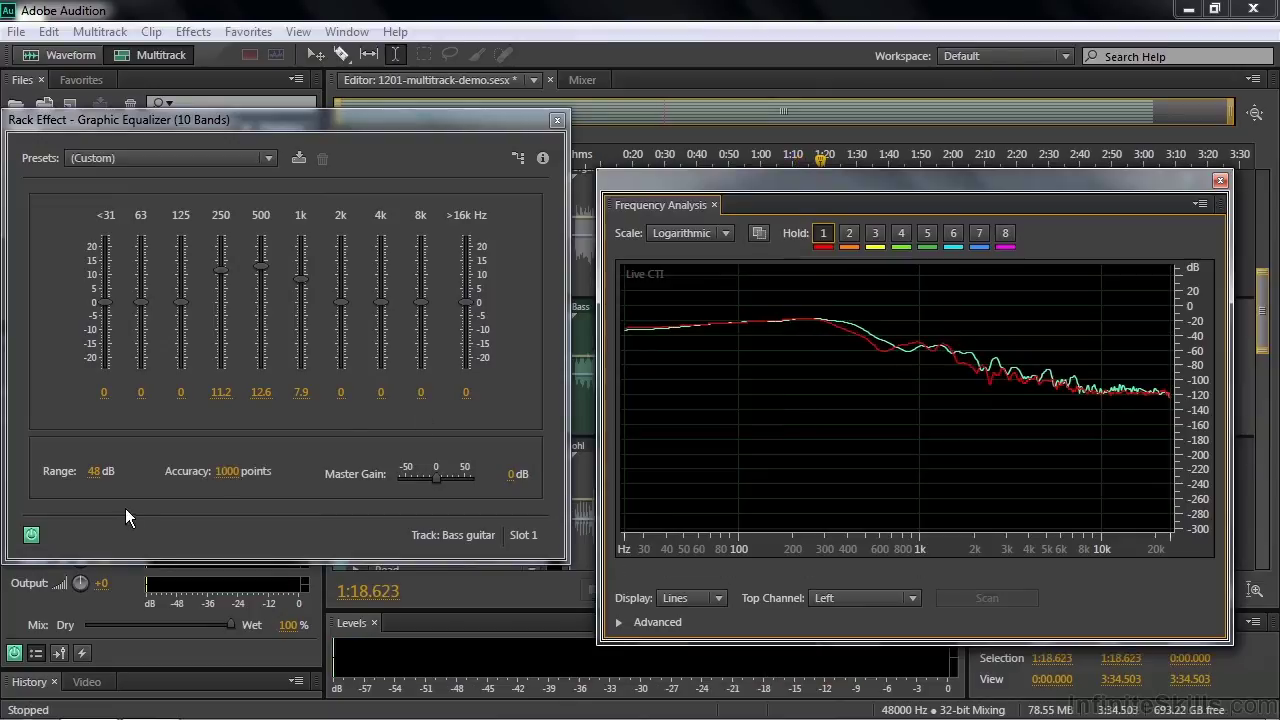
left_click(31, 537)
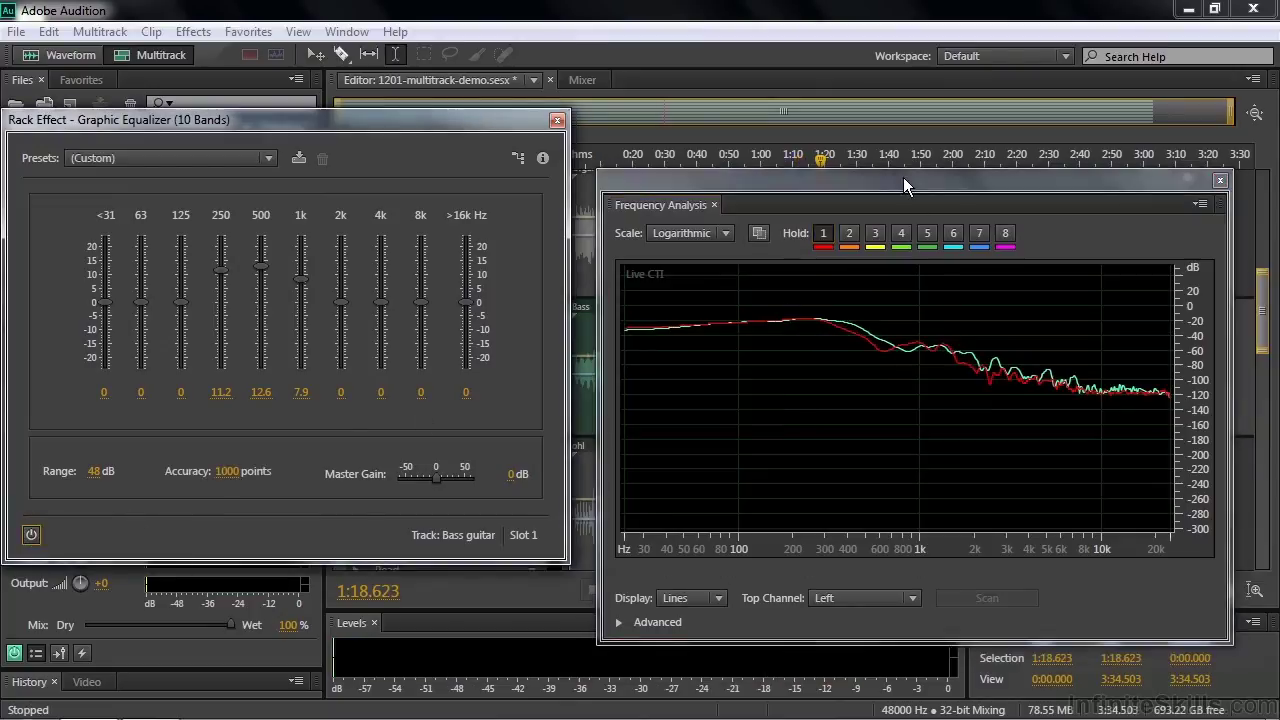
left_click_drag(909, 183, 905, 229)
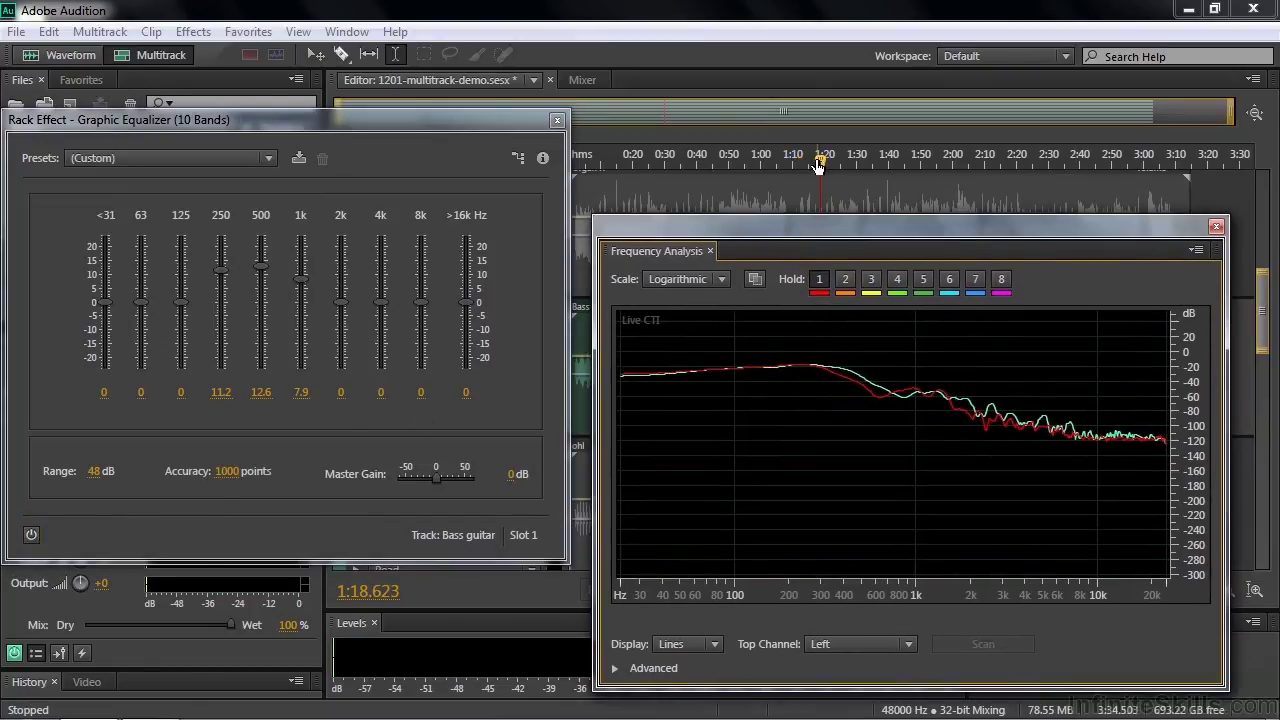
left_click_drag(821, 161, 807, 162)
key("space")
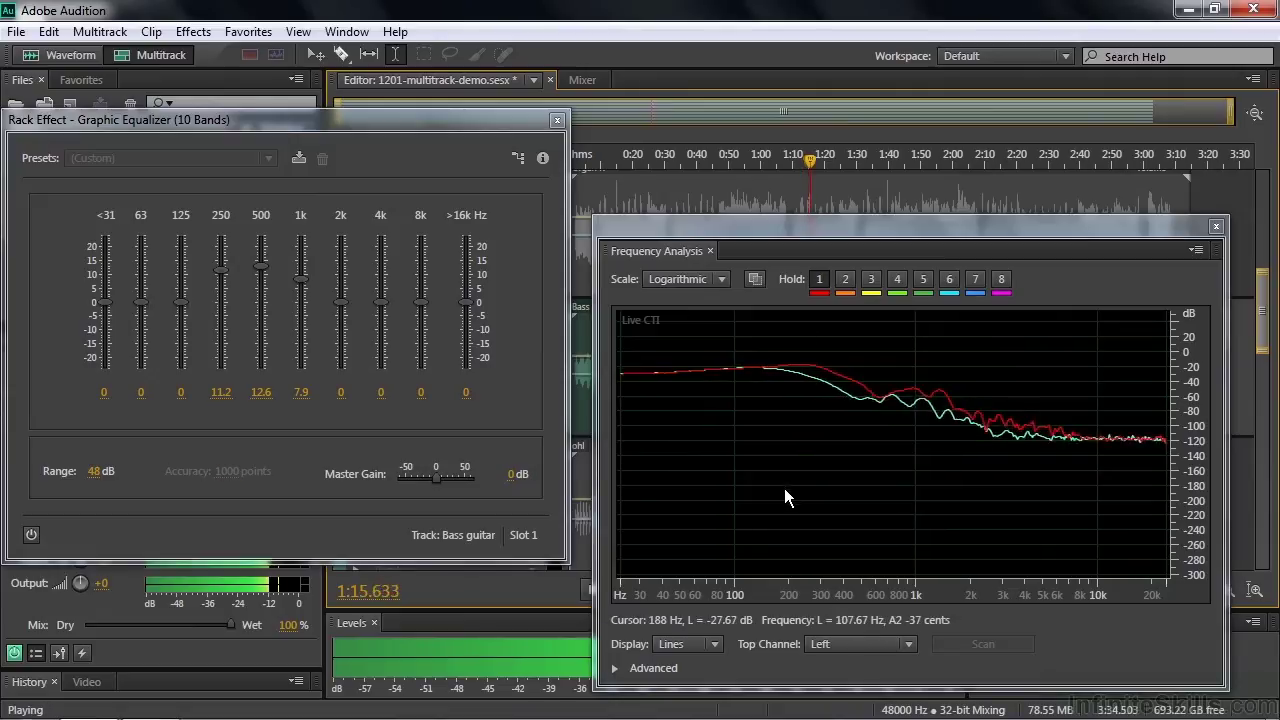
left_click(846, 281)
key("space")
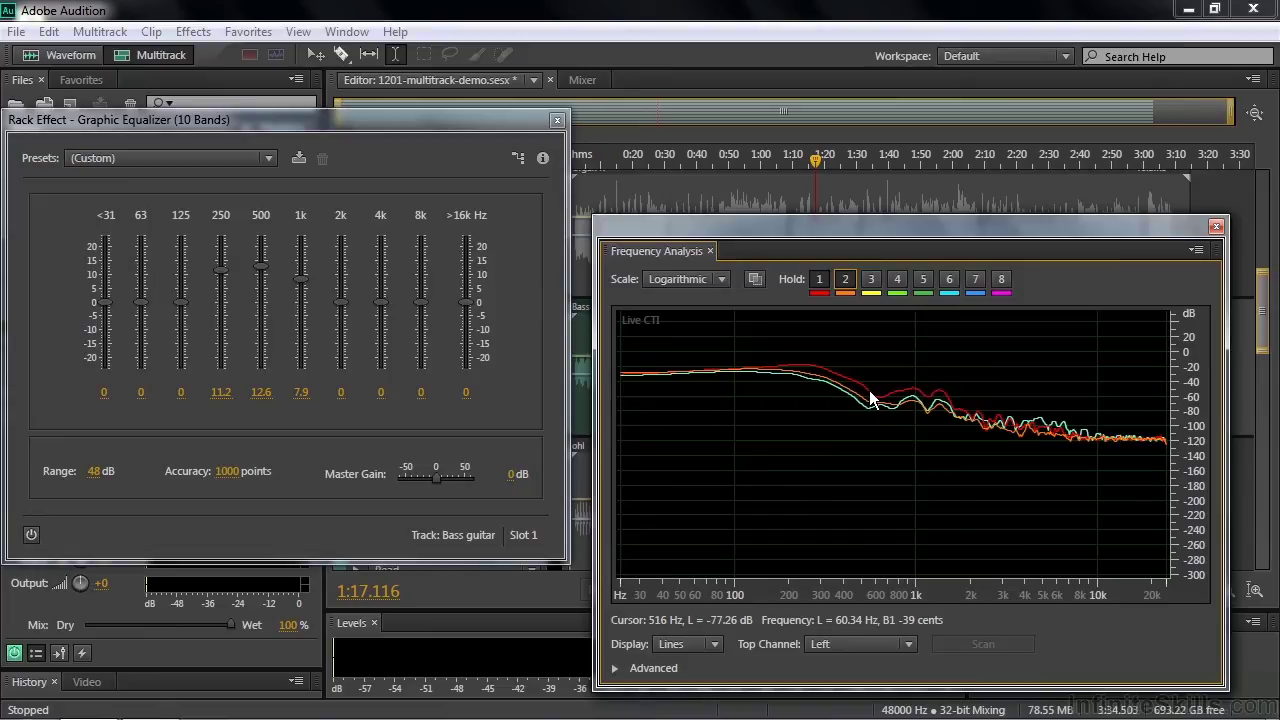
Step: Try the Area and Bars spectrum display styles, then return to Lines
left_click(713, 645)
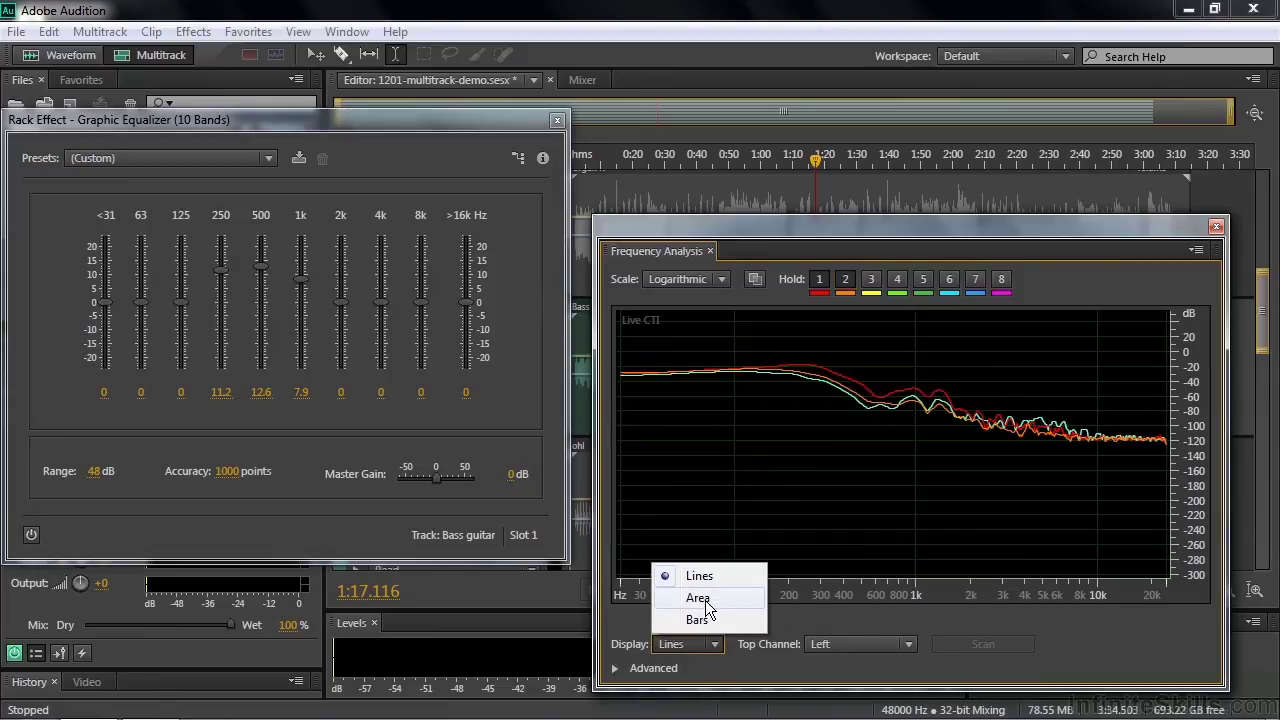
left_click(703, 600)
left_click(705, 645)
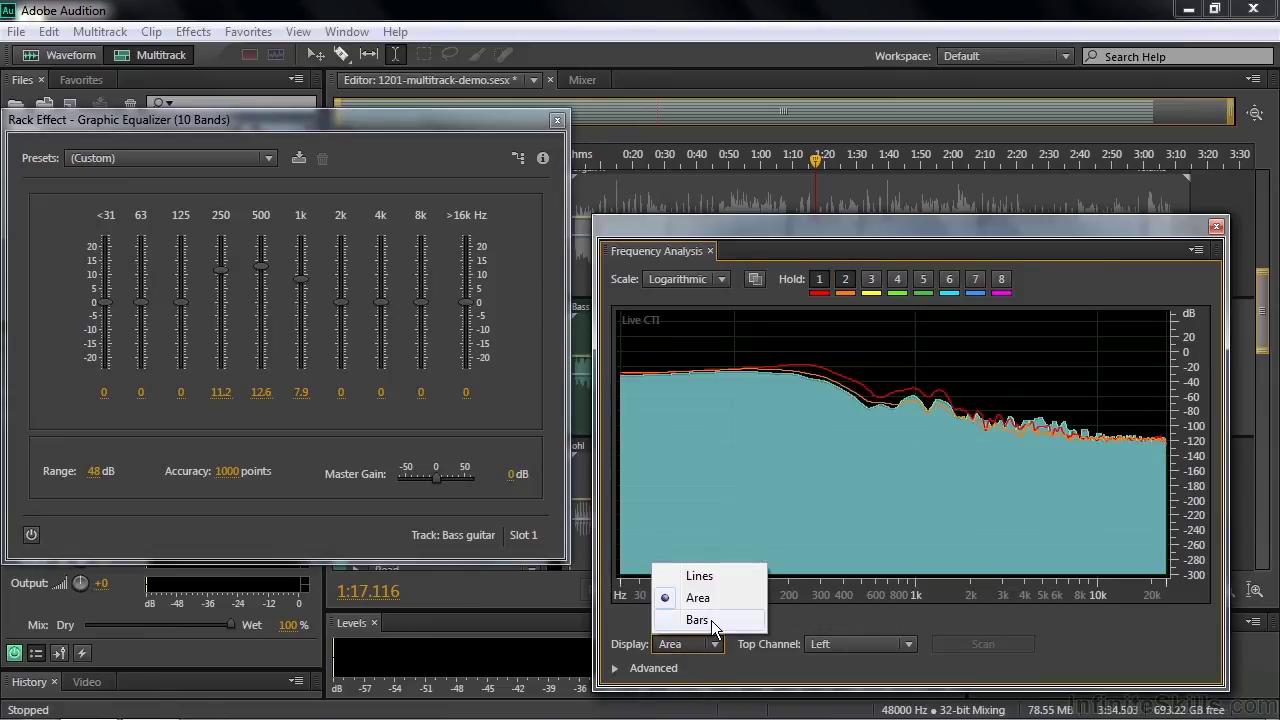
left_click(711, 620)
left_click(716, 644)
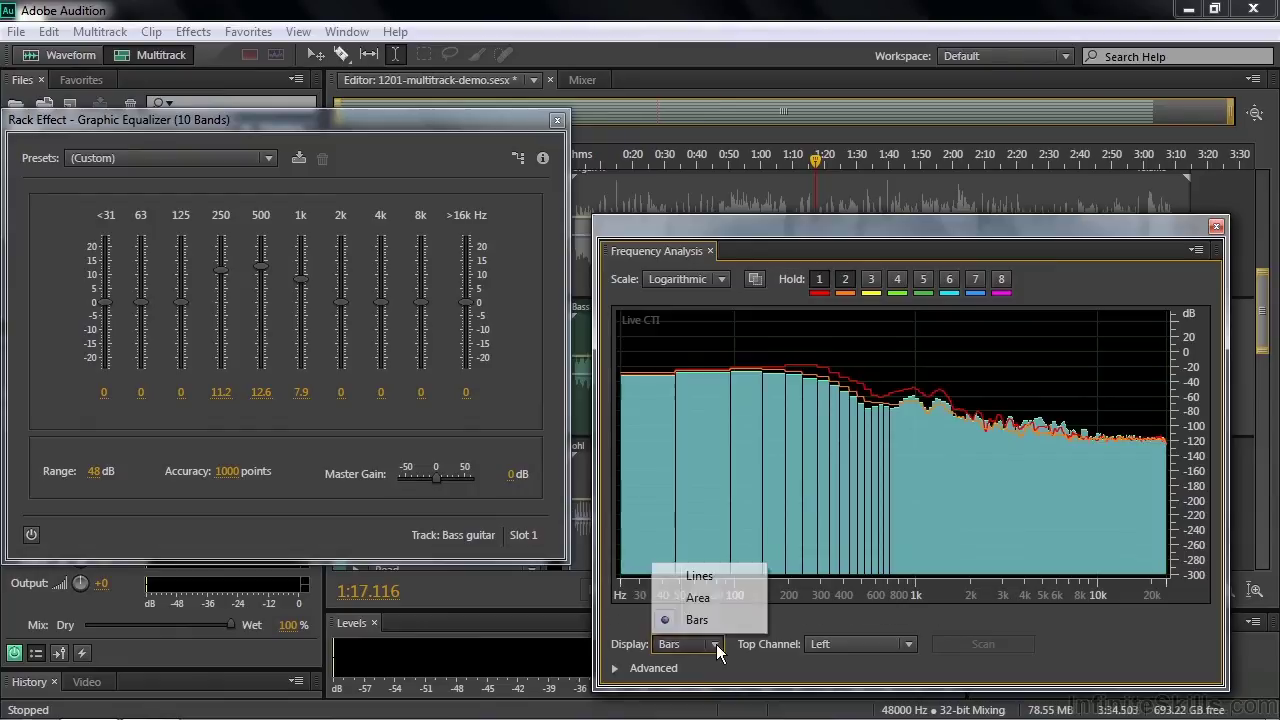
left_click(712, 575)
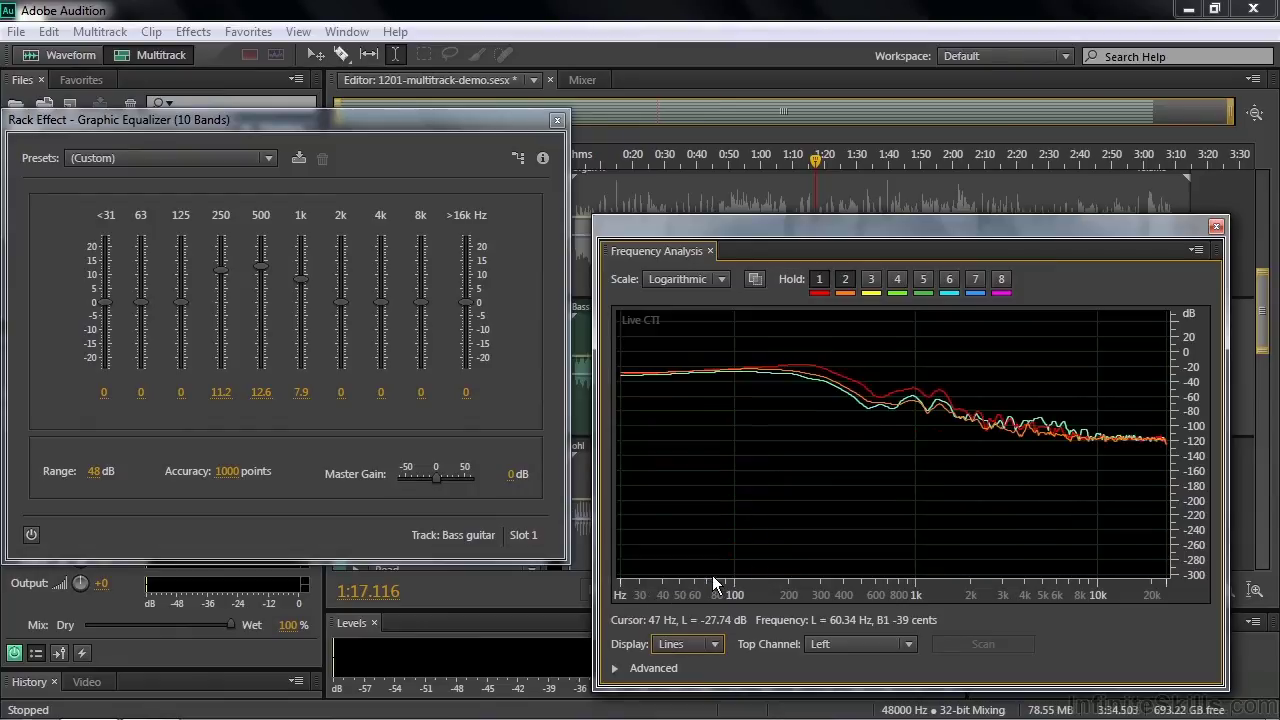